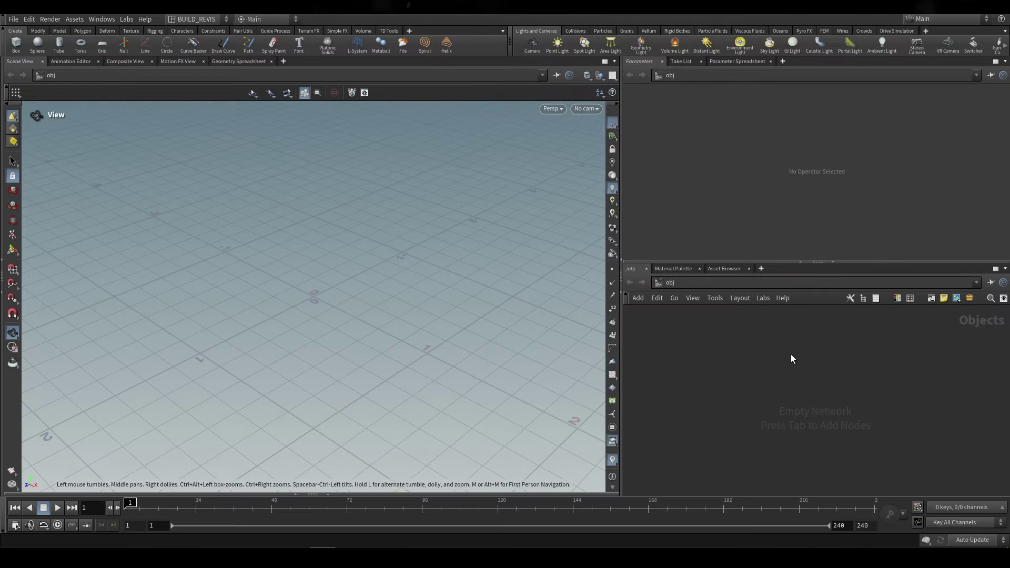
- Create a Geometry object in the object network and go inside it
{"action": "key", "text": "Tab"}
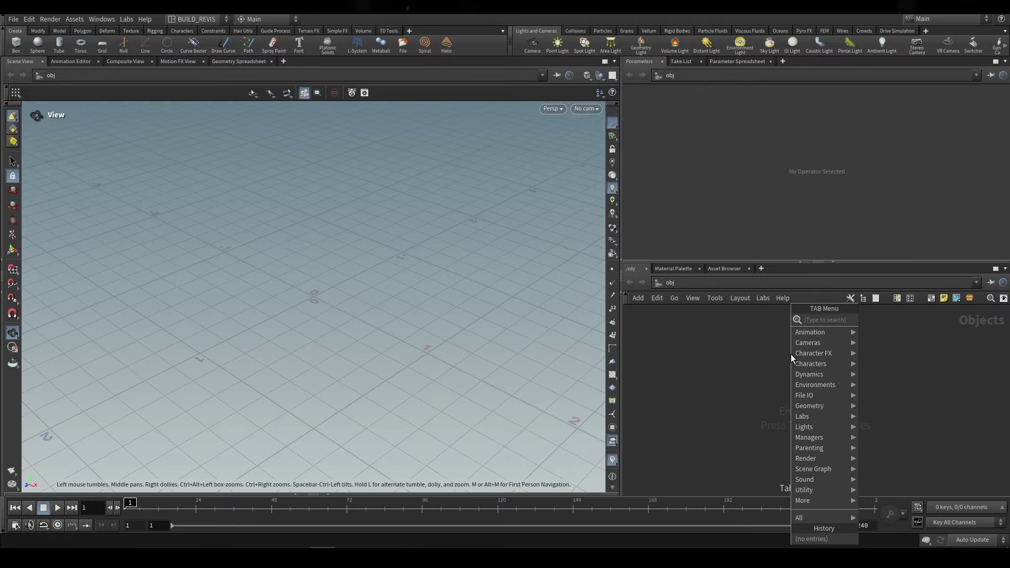
{"action": "type", "text": "geo"}
{"action": "key", "text": "Return"}
{"action": "left_click", "coordinate": [790, 354]}
{"action": "double_click", "coordinate": [795, 354]}
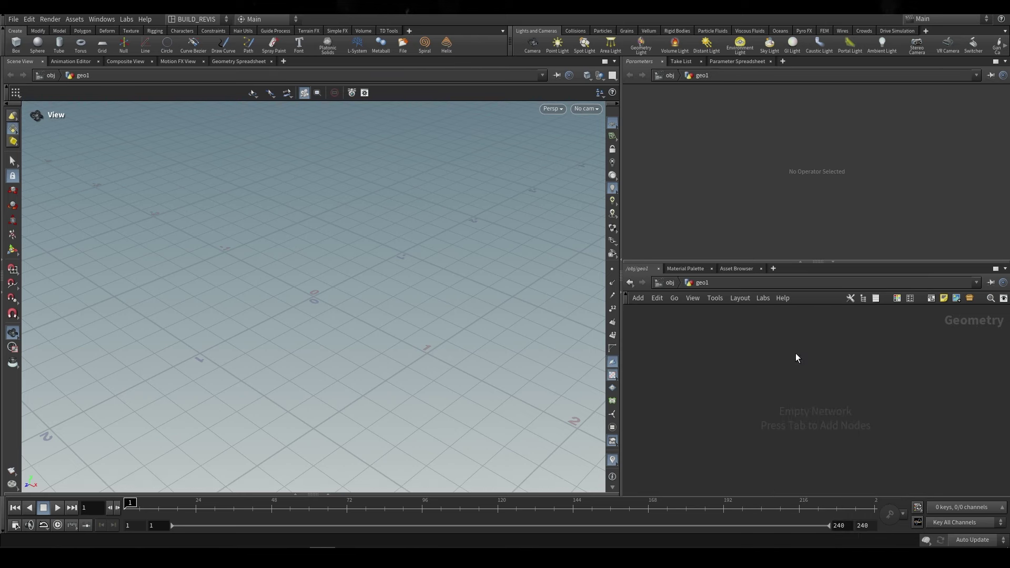
- Add a TopoBuild node inside the Geometry object's empty network
{"action": "key", "text": "Tab"}
{"action": "type", "text": "topo"}
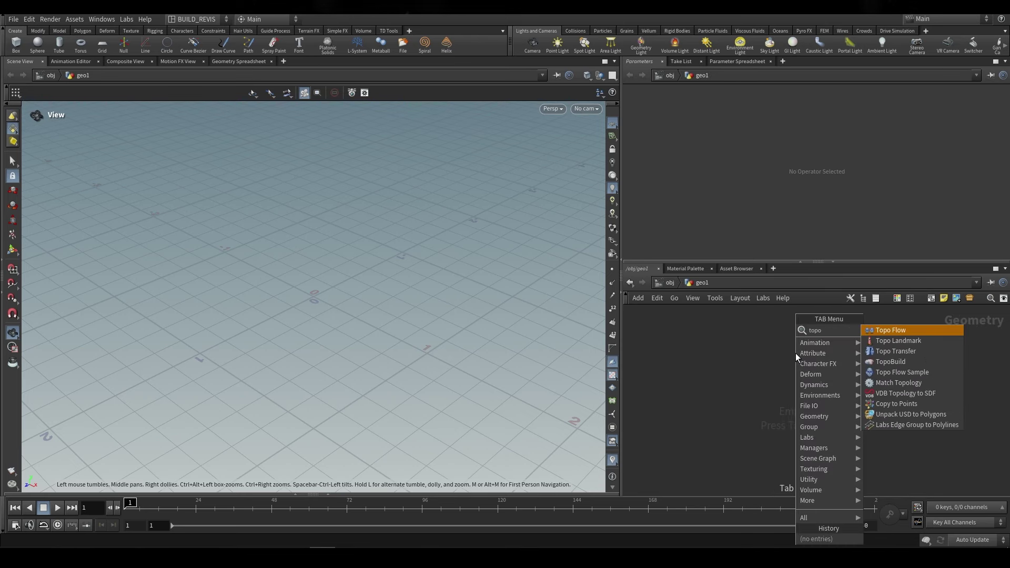
{"action": "type", "text": "buil"}
{"action": "key", "text": "Return"}
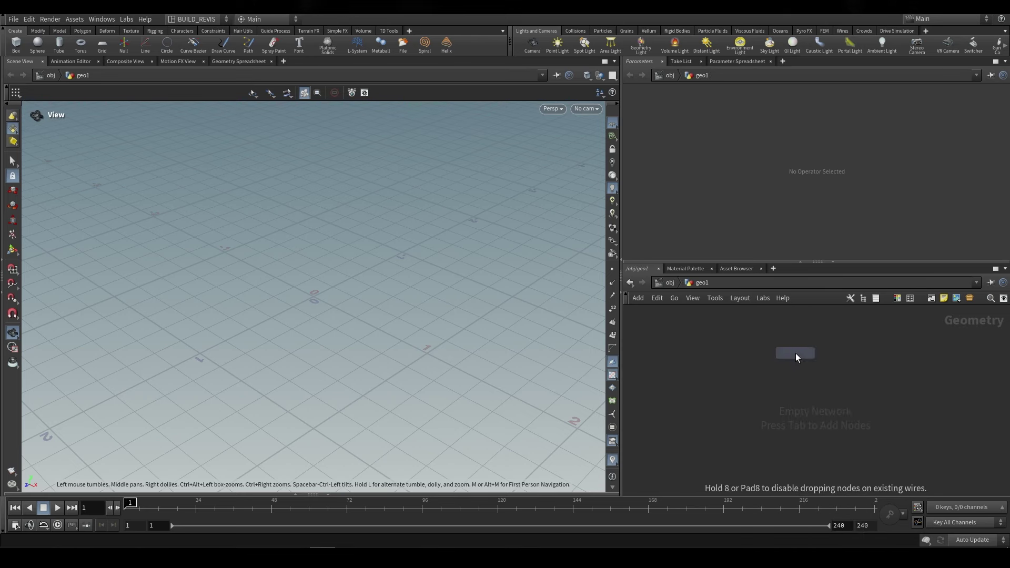
{"action": "left_click", "coordinate": [795, 352]}
{"action": "middle_click_drag", "start_coordinate": [874, 354], "coordinate": [868, 400]}
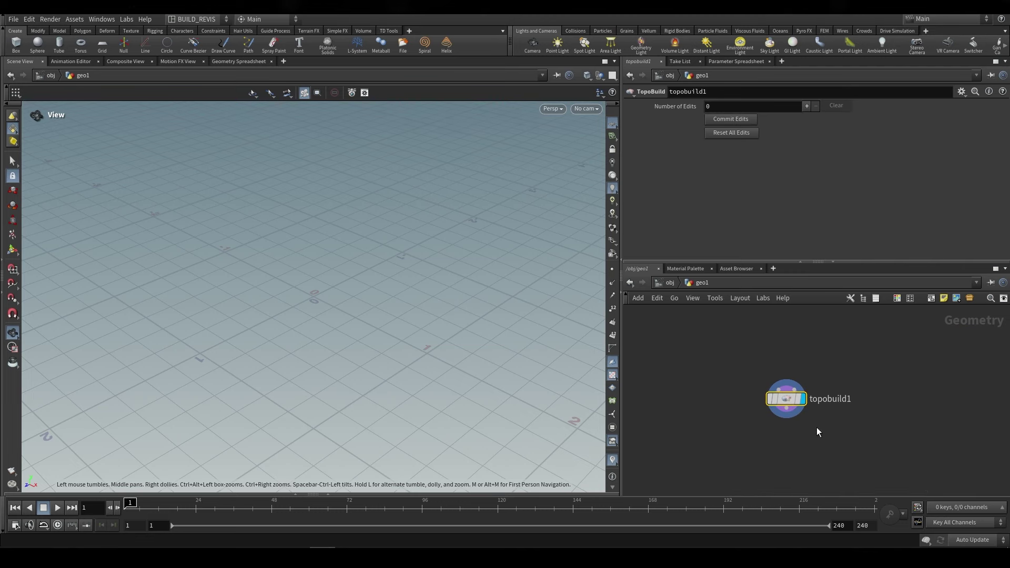
- Return to the object level and delete the geo1 object
{"action": "left_click", "coordinate": [675, 284]}
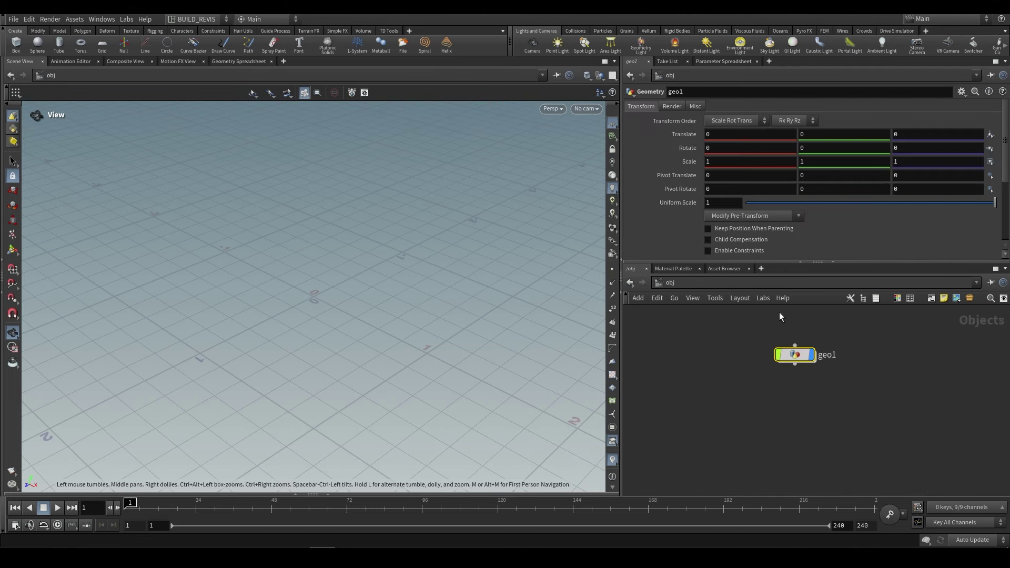
{"action": "key", "text": "Delete"}
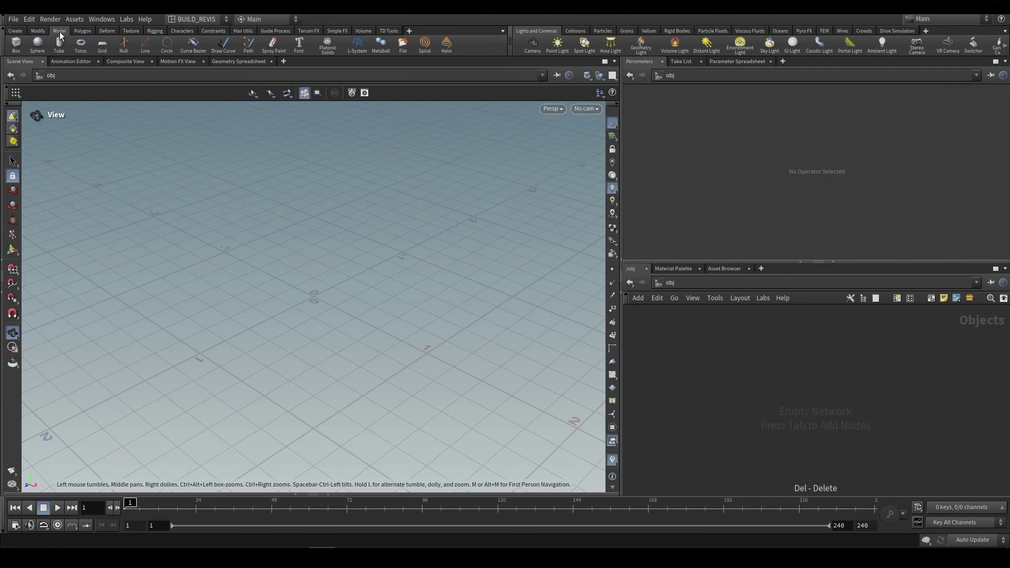
- Bring up the polygon modeling tools, create a new Geometry object and go inside it
{"action": "left_click", "coordinate": [84, 32]}
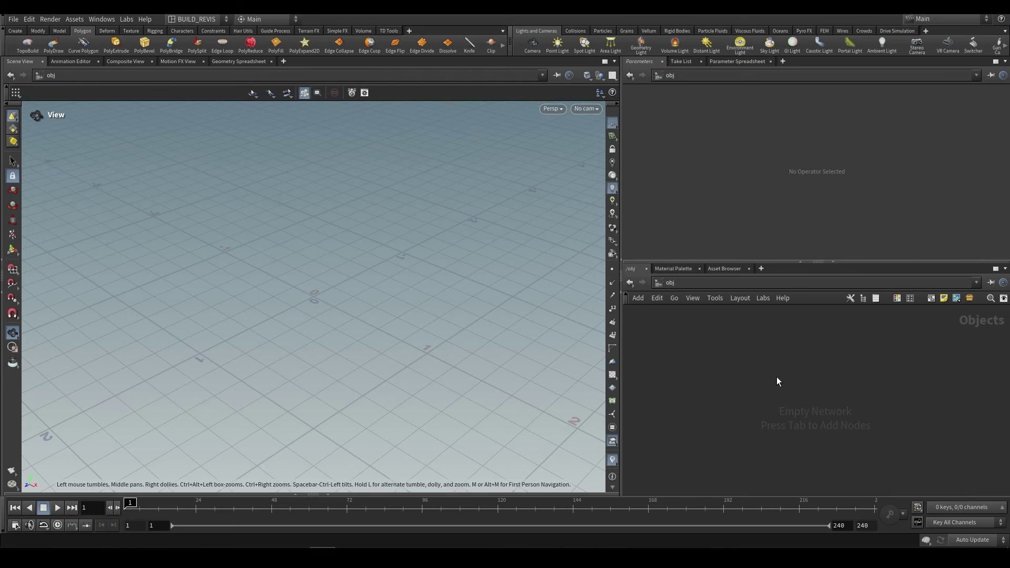
{"action": "key", "text": "Tab"}
{"action": "type", "text": "geo"}
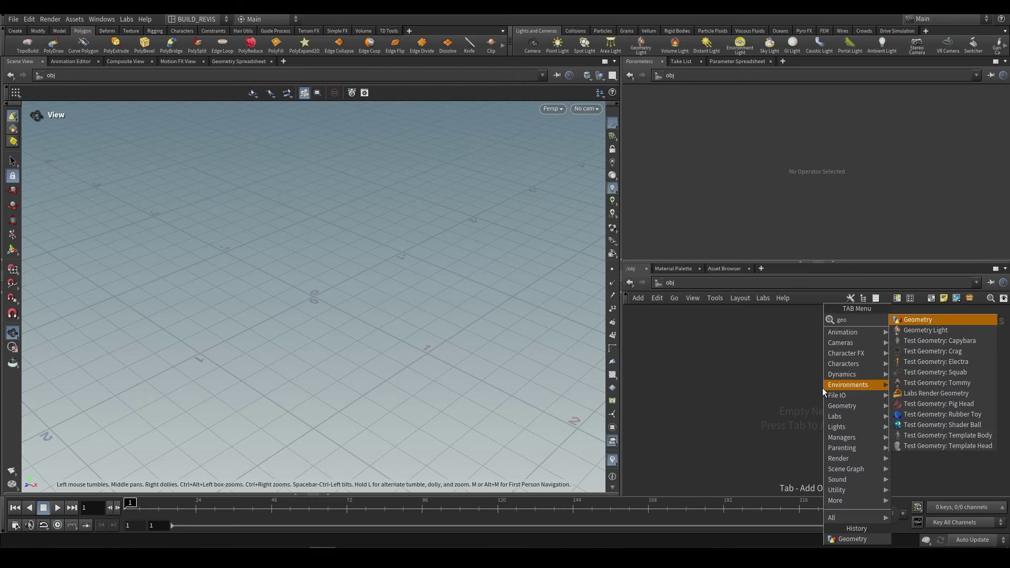
{"action": "key", "text": "Return"}
{"action": "left_click", "coordinate": [790, 356]}
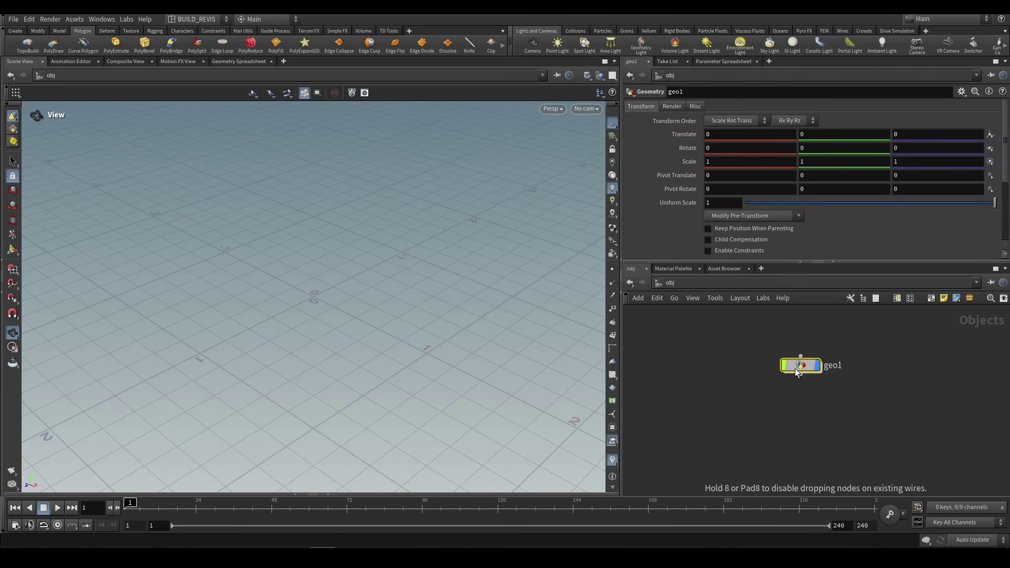
{"action": "double_click", "coordinate": [794, 368]}
- Add a Test Geometry: Tommy node and set its resolution to Low Res
{"action": "key", "text": "Tab"}
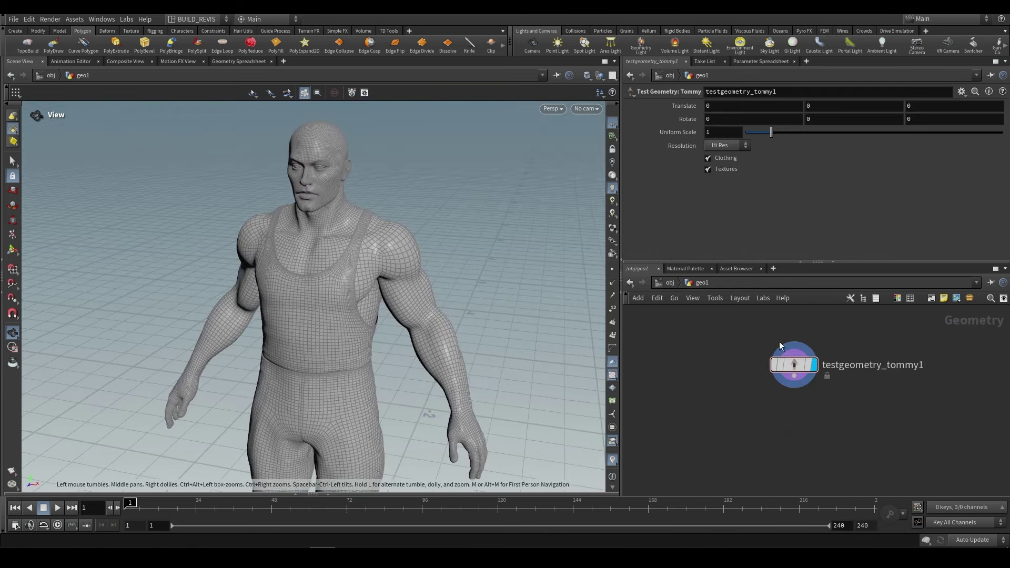
{"action": "left_click", "coordinate": [718, 166]}
{"action": "scroll", "coordinate": [314, 165], "scroll_direction": "up", "scroll_amount": 10}
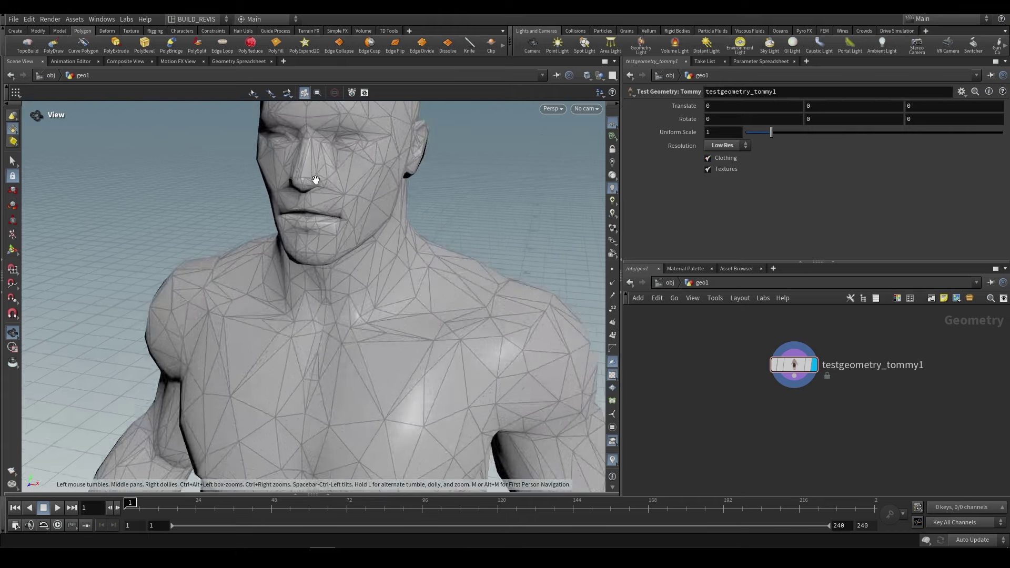
{"action": "left_click_drag", "start_coordinate": [305, 248], "coordinate": [337, 205]}
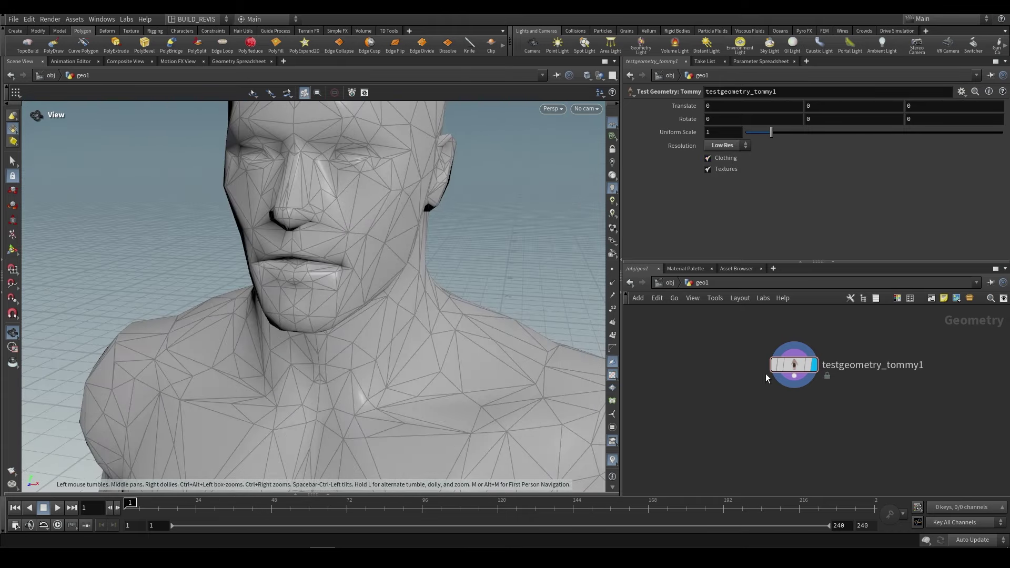
- From the object level, apply TopoBuild with the geo1 character as projection geometry and no existing topology to extend
{"action": "left_click", "coordinate": [669, 284]}
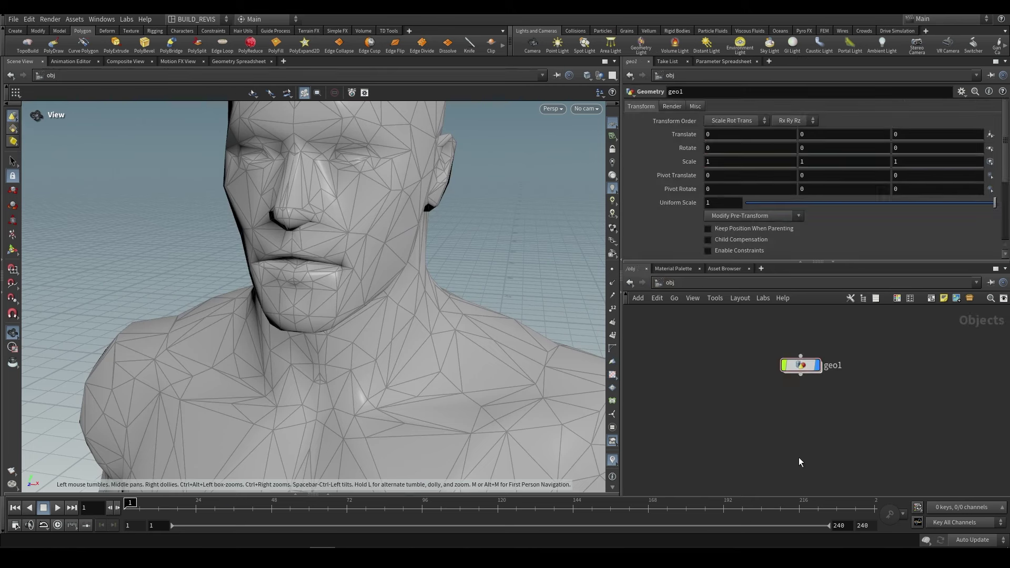
{"action": "left_click", "coordinate": [28, 49]}
{"action": "left_click", "coordinate": [359, 296]}
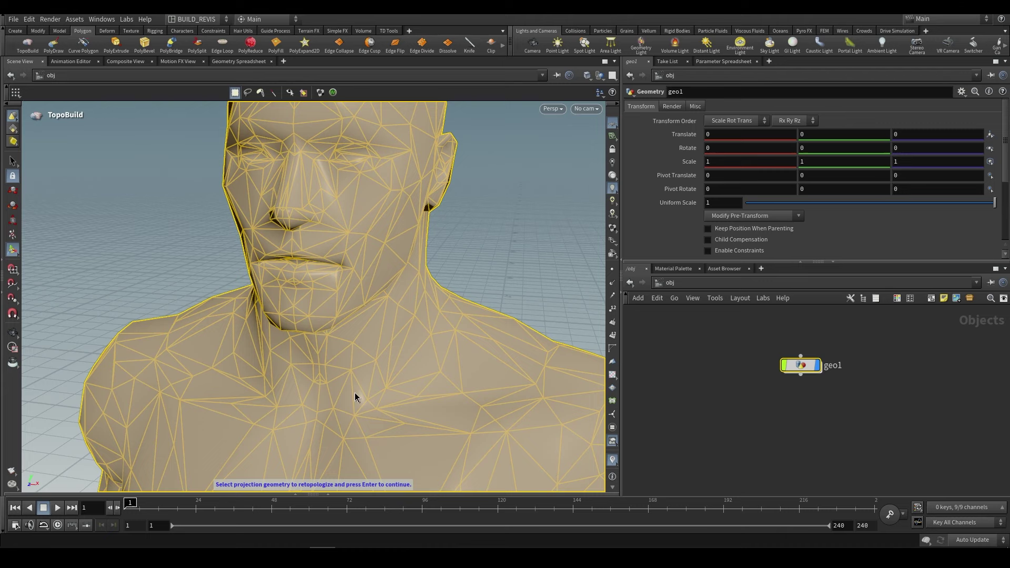
{"action": "key", "text": "Return"}
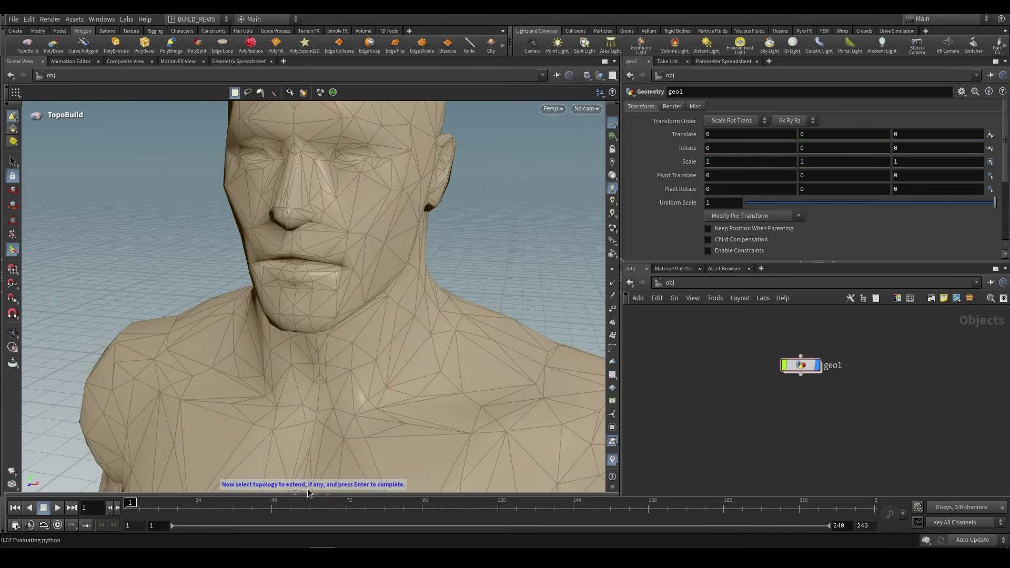
{"action": "key", "text": "Return"}
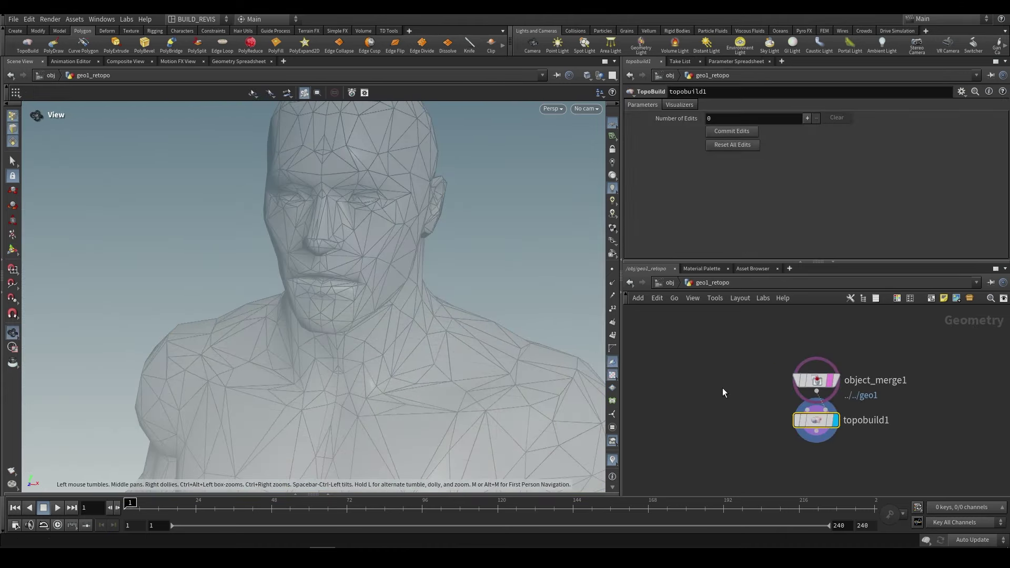
- Place topobuild1 lower beneath the object merge node and activate its Build mode in the viewport on the character's face
{"action": "left_click_drag", "start_coordinate": [821, 423], "coordinate": [809, 453]}
{"action": "left_click", "coordinate": [810, 381]}
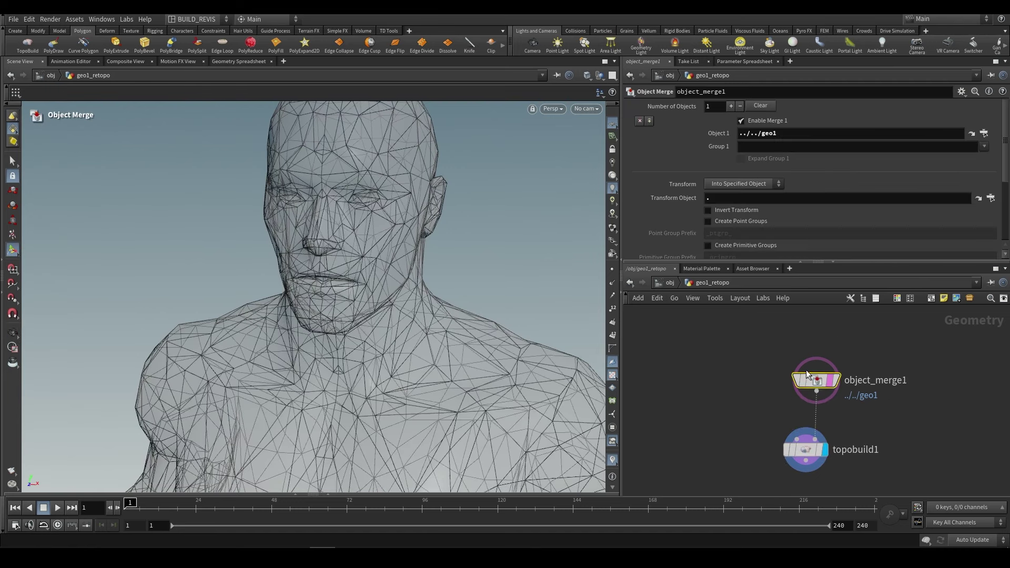
{"action": "left_click", "coordinate": [813, 451]}
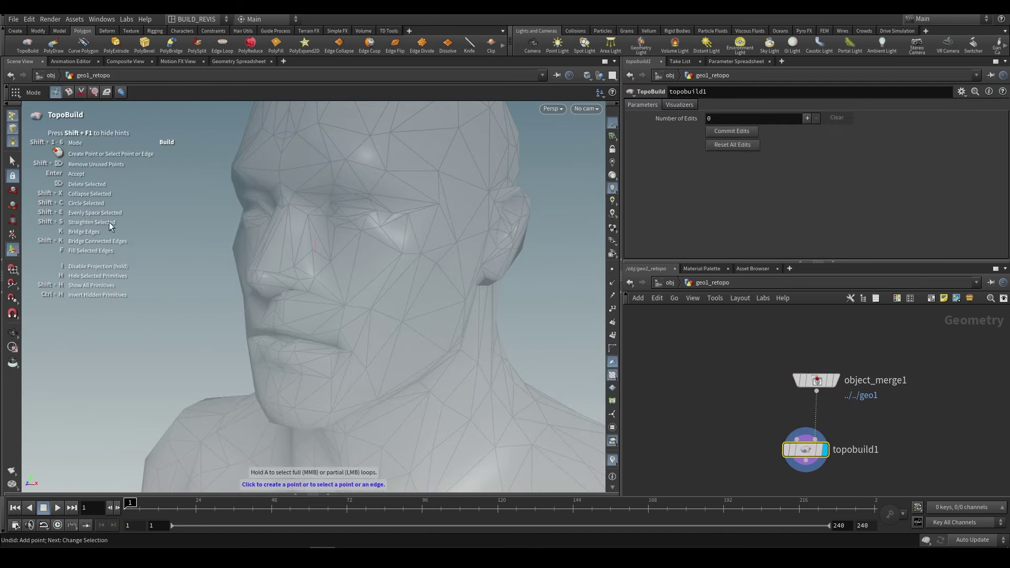
{"action": "left_click_drag", "start_coordinate": [337, 263], "coordinate": [298, 239], "text": "alt"}
{"action": "right_click_drag", "start_coordinate": [298, 239], "coordinate": [317, 250], "text": "alt"}
{"action": "scroll", "coordinate": [317, 249], "scroll_direction": "down", "scroll_amount": 2}
{"action": "key", "text": "Return"}
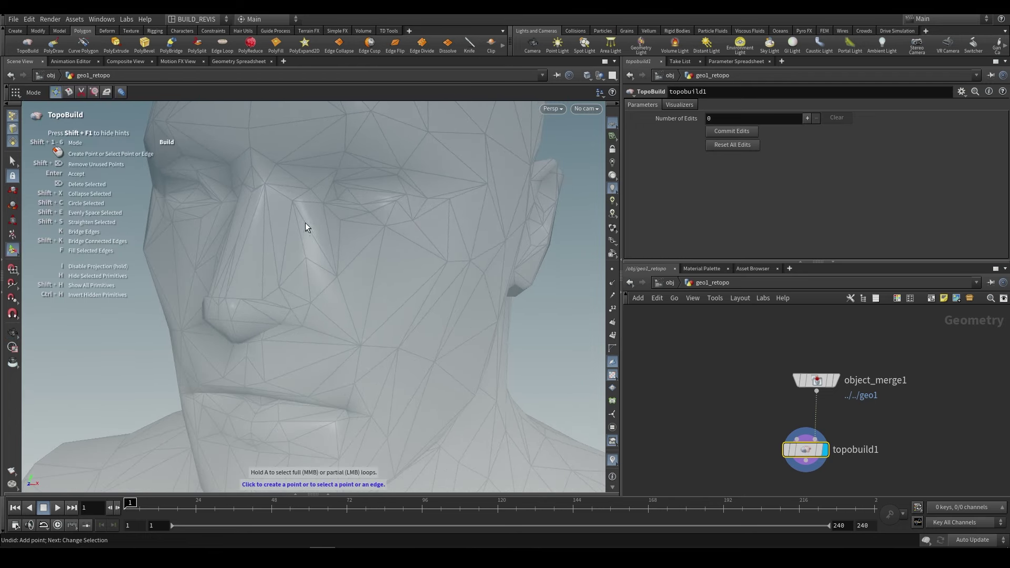
- Draw the first four-sided polygon on the face just below the character's left eye, beside the nose
{"action": "left_click", "coordinate": [305, 222]}
{"action": "left_click", "coordinate": [305, 280]}
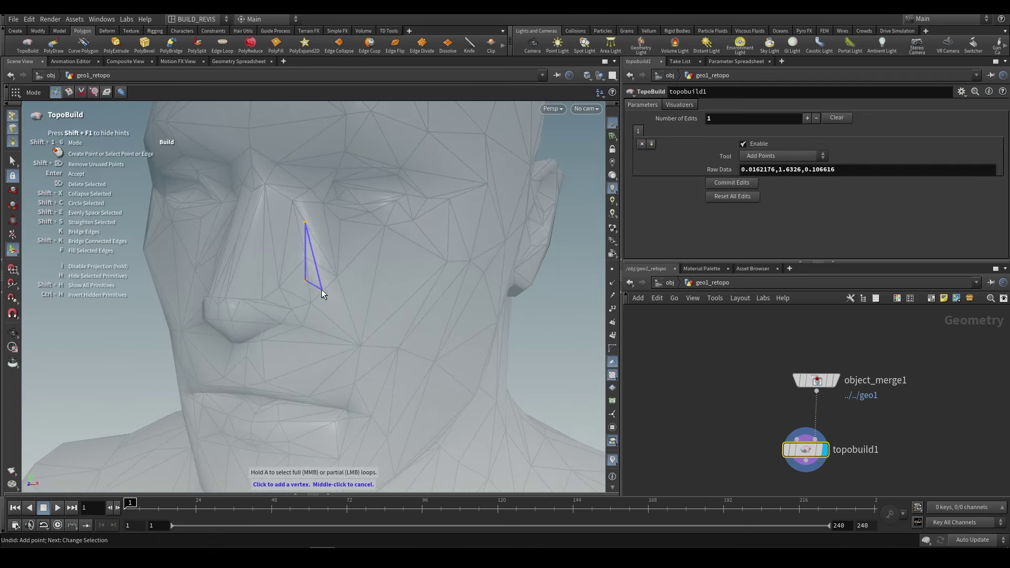
{"action": "left_click", "coordinate": [384, 269]}
{"action": "left_click", "coordinate": [389, 228]}
{"action": "left_click", "coordinate": [308, 221]}
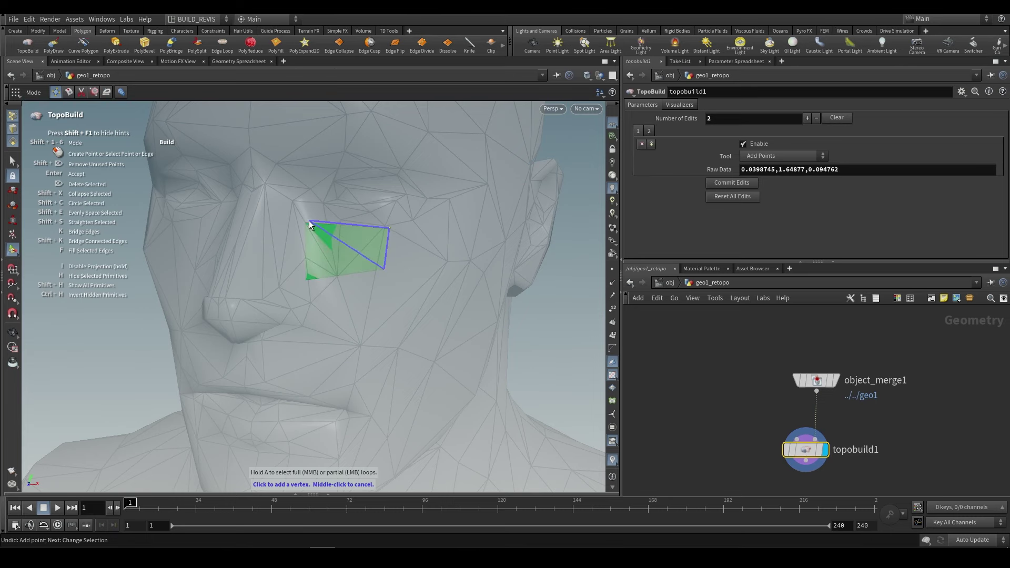
- Continue the polygon strip around the character's left eye socket to form a closed loop, and end polygon drawing
{"action": "left_click_drag", "start_coordinate": [440, 216], "coordinate": [381, 237], "text": "alt"}
{"action": "left_click", "coordinate": [380, 239]}
{"action": "left_click", "coordinate": [400, 265]}
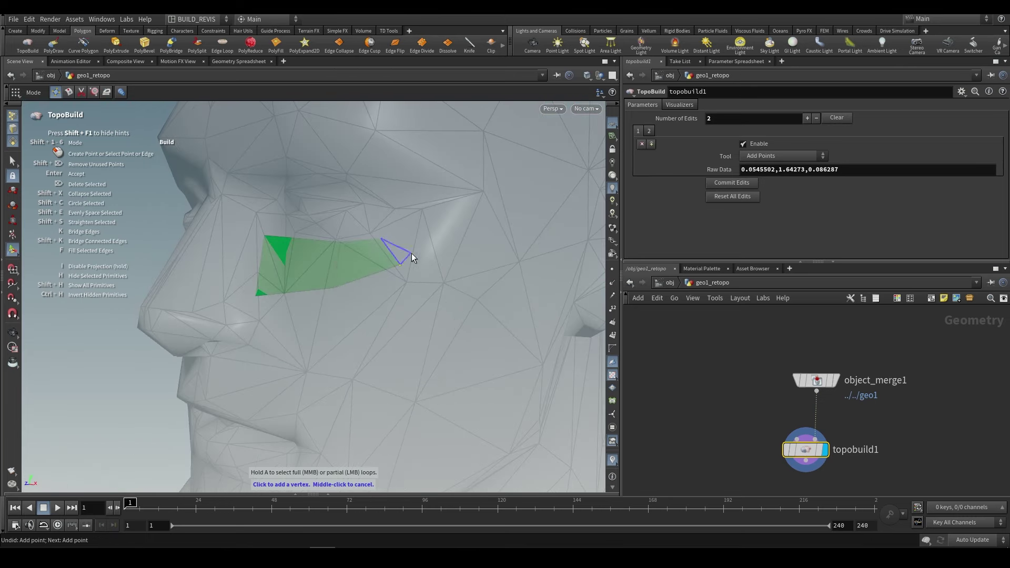
{"action": "left_click", "coordinate": [441, 233]}
{"action": "left_click", "coordinate": [405, 210]}
{"action": "left_click", "coordinate": [414, 177]}
{"action": "left_click", "coordinate": [455, 188]}
{"action": "left_click", "coordinate": [454, 147]}
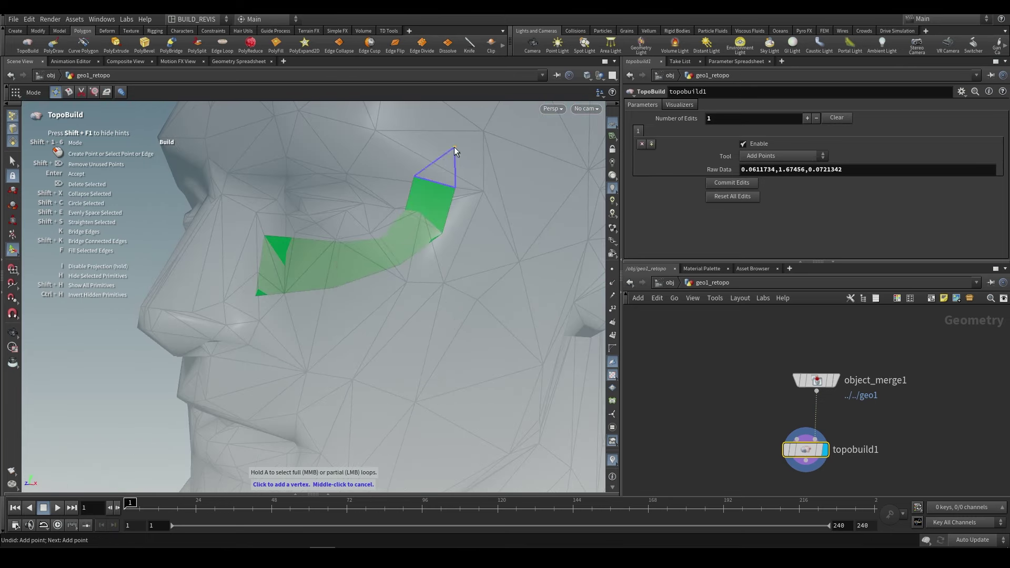
{"action": "left_click", "coordinate": [393, 142]}
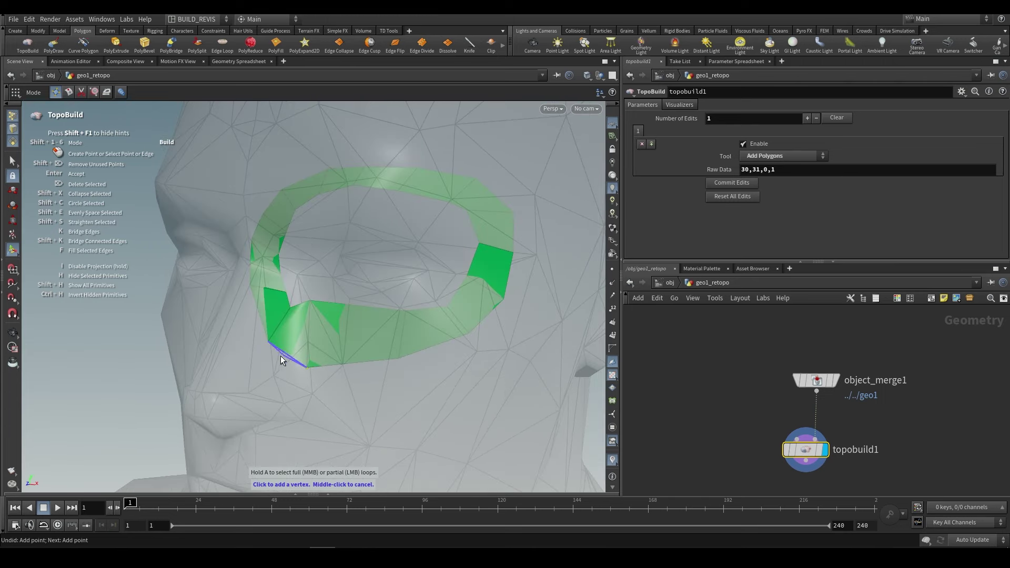
{"action": "middle_click", "coordinate": [281, 355]}
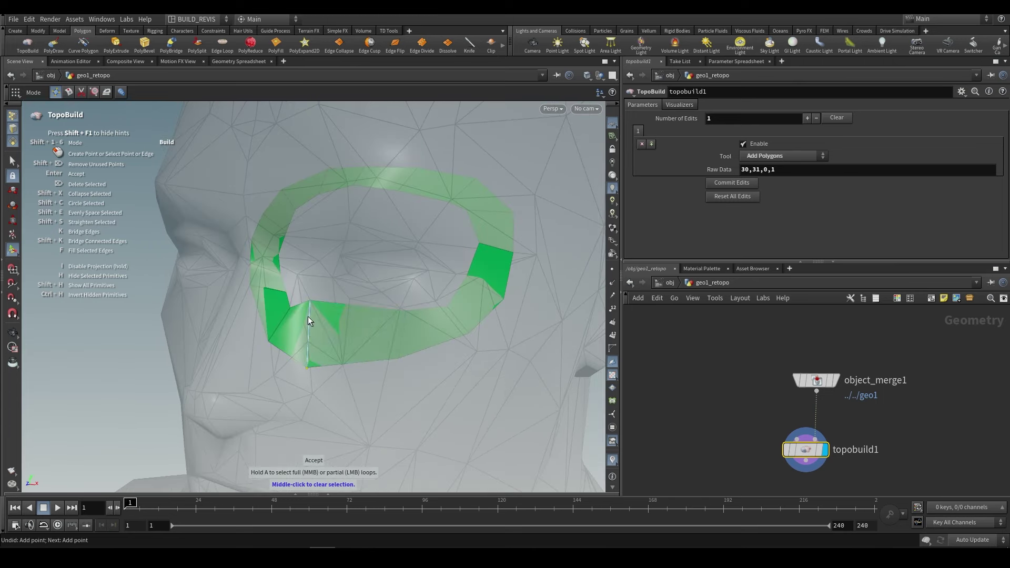
- Reposition individual points along the eye loop and reshape the loop with TopoBuild's Brush mode
{"action": "left_click_drag", "start_coordinate": [309, 301], "coordinate": [314, 326]}
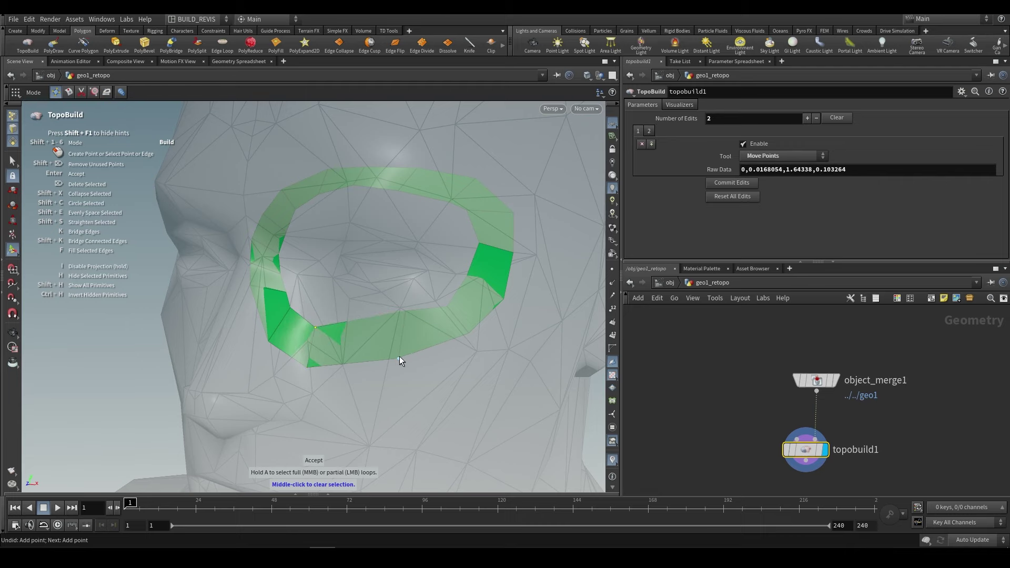
{"action": "mouse_move", "coordinate": [399, 358]}
{"action": "left_mouse_down"}
{"action": "mouse_move", "coordinate": [398, 373]}
{"action": "mouse_move", "coordinate": [405, 356]}
{"action": "left_mouse_up"}
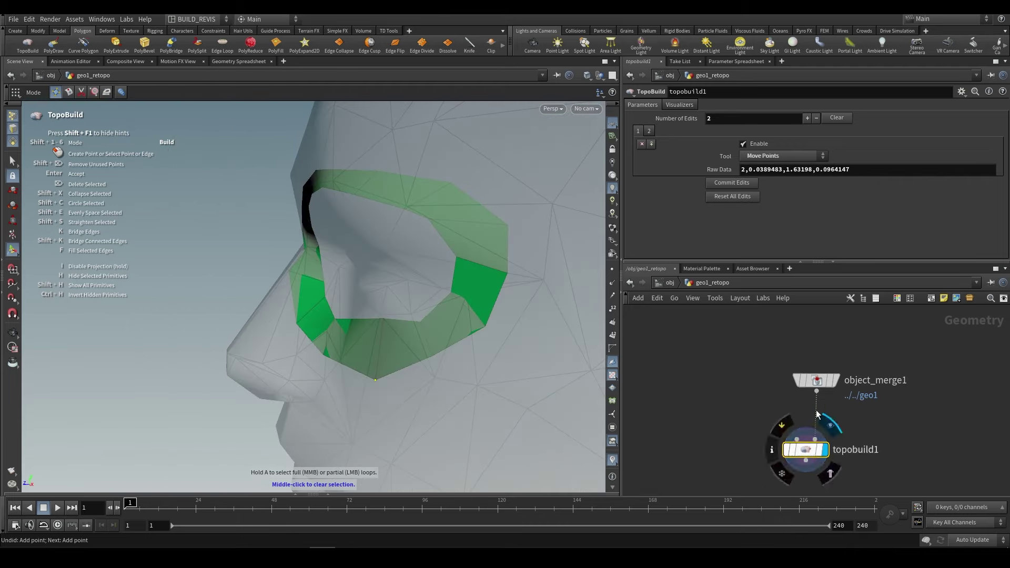
{"action": "left_click_drag", "start_coordinate": [392, 313], "coordinate": [361, 264], "text": "alt"}
{"action": "key", "text": "Return"}
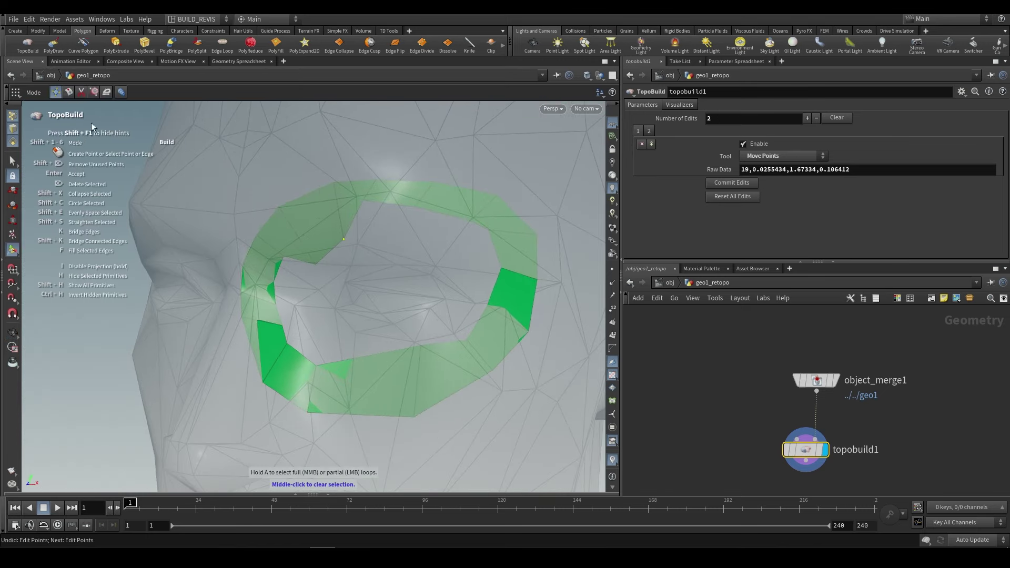
{"action": "left_click", "coordinate": [95, 92]}
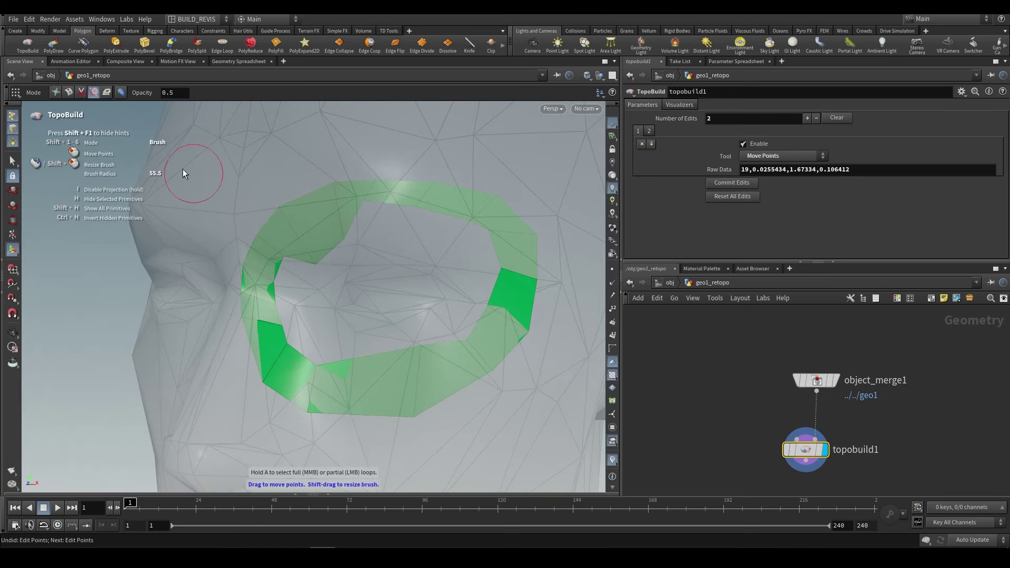
{"action": "mouse_move", "coordinate": [373, 209]}
{"action": "left_mouse_down"}
{"action": "mouse_move", "coordinate": [362, 226]}
{"action": "mouse_move", "coordinate": [368, 267]}
{"action": "mouse_move", "coordinate": [424, 201]}
{"action": "mouse_move", "coordinate": [407, 254]}
{"action": "mouse_move", "coordinate": [475, 220]}
{"action": "mouse_move", "coordinate": [485, 283]}
{"action": "mouse_move", "coordinate": [466, 320]}
{"action": "mouse_move", "coordinate": [389, 358]}
{"action": "left_mouse_up"}
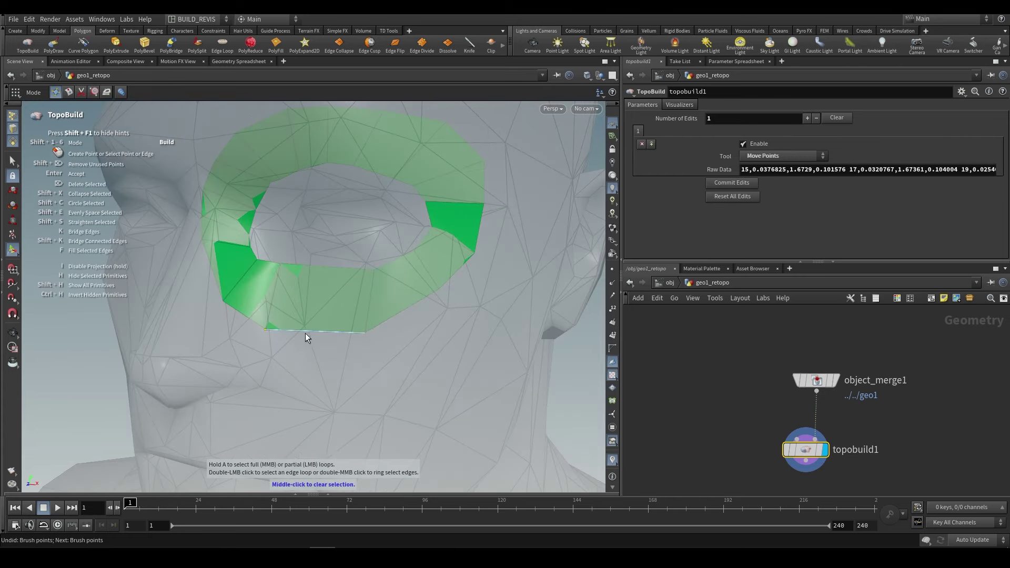
- Extend the eye loop's lower edge with a polygon strip down the cheek, around the mouth corner and under the lips to the chin's centre
{"action": "left_click_drag", "start_coordinate": [305, 333], "coordinate": [327, 285], "text": "alt"}
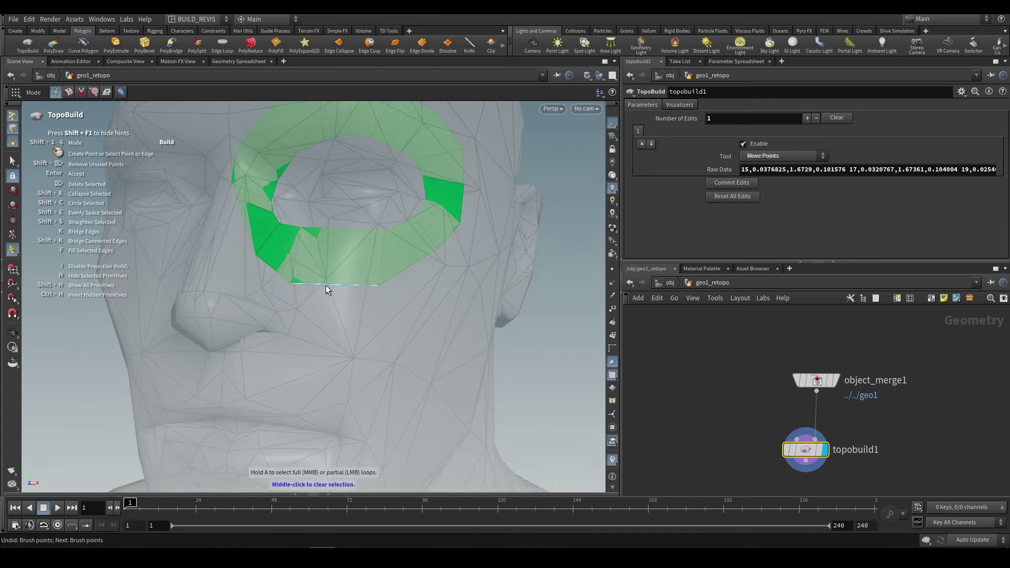
{"action": "left_click", "coordinate": [308, 351]}
{"action": "left_click_drag", "start_coordinate": [309, 351], "coordinate": [338, 327], "text": "alt"}
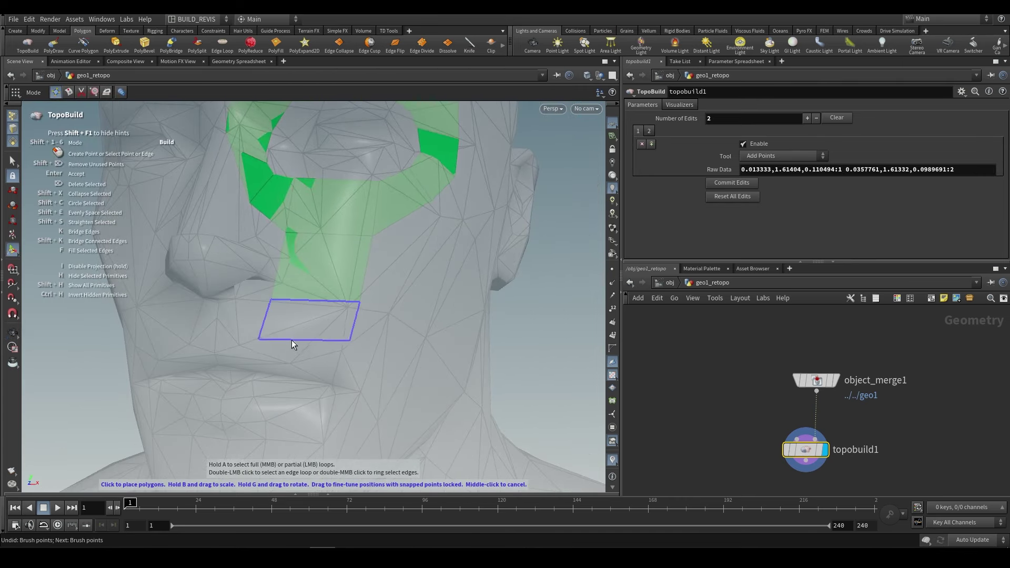
{"action": "left_click", "coordinate": [335, 346]}
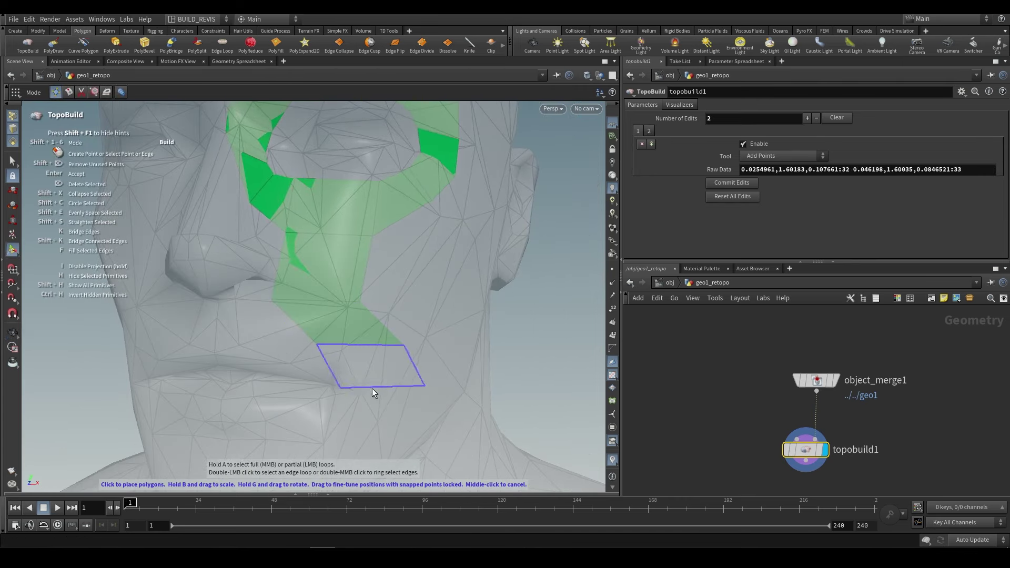
{"action": "left_click", "coordinate": [390, 386]}
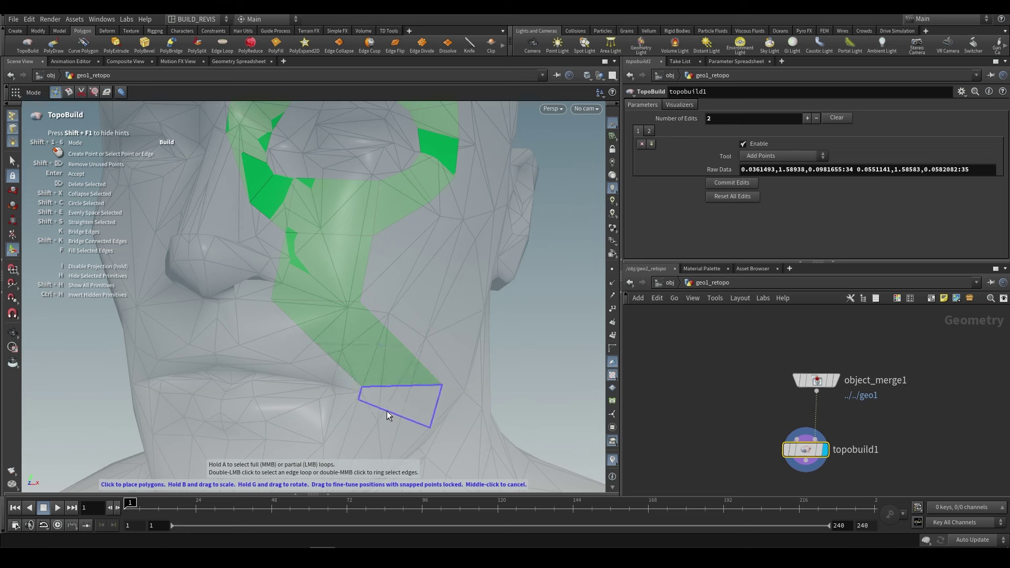
{"action": "left_click", "coordinate": [380, 420]}
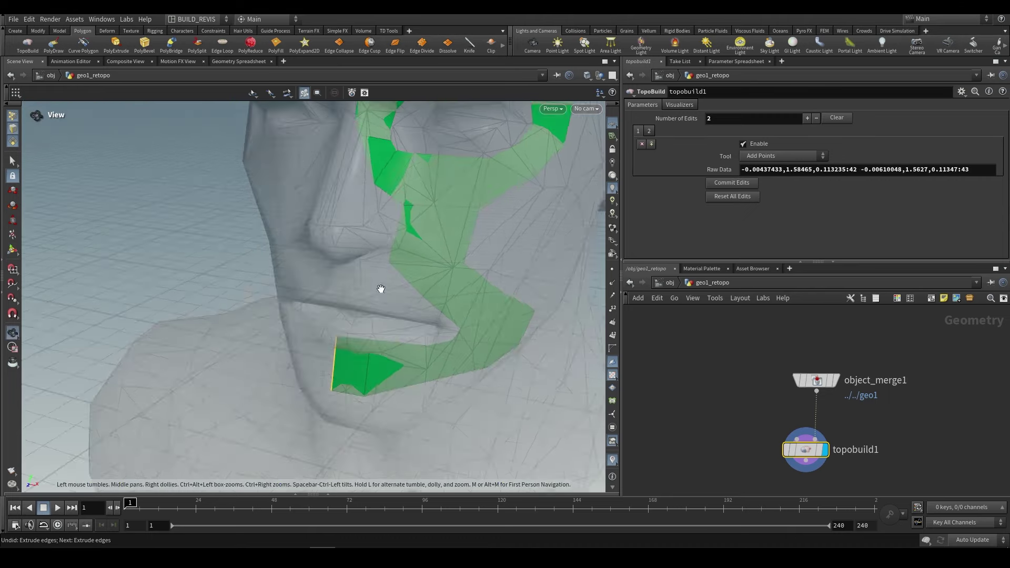
{"action": "left_click_drag", "start_coordinate": [378, 289], "coordinate": [378, 293], "text": "alt"}
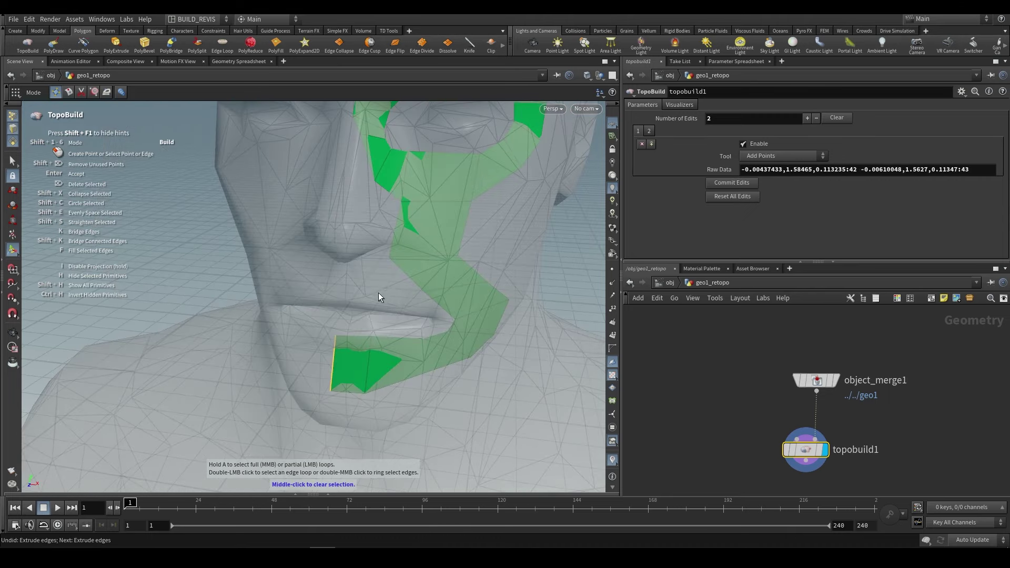
{"action": "right_click_drag", "start_coordinate": [373, 290], "coordinate": [368, 268], "text": "alt"}
{"action": "left_click_drag", "start_coordinate": [368, 268], "coordinate": [357, 212], "text": "alt"}
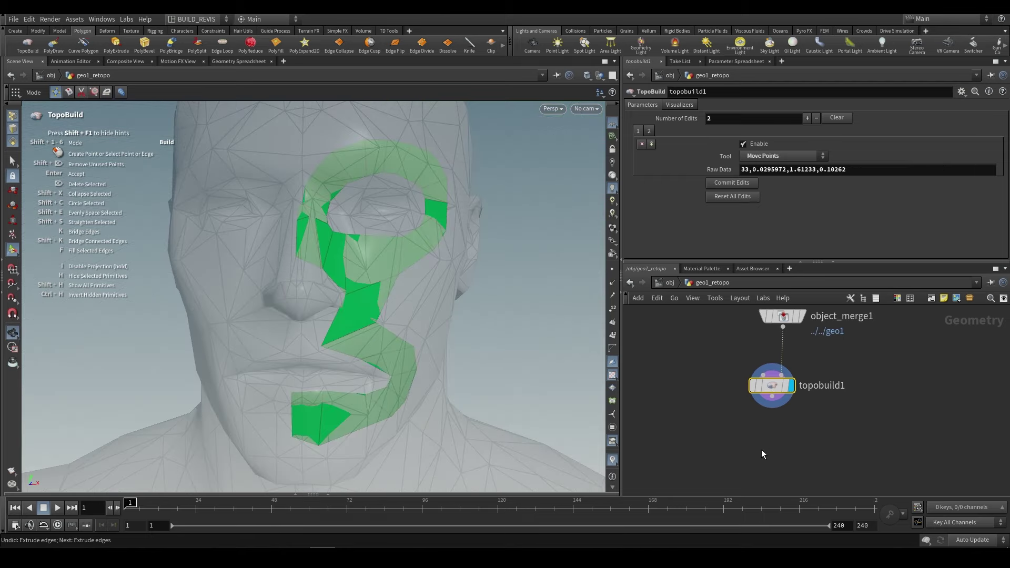
- Add a Clip node fed by topobuild1, display it, and set its clipping direction to 1, 0, 0
{"action": "key", "text": "Tab"}
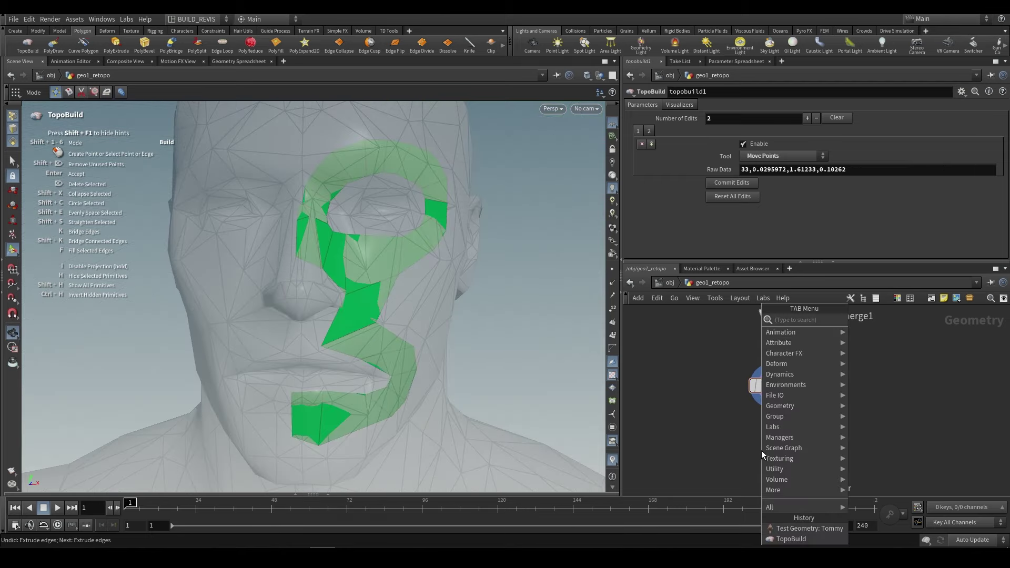
{"action": "type", "text": "clip"}
{"action": "key", "text": "Return"}
{"action": "left_click", "coordinate": [766, 453]}
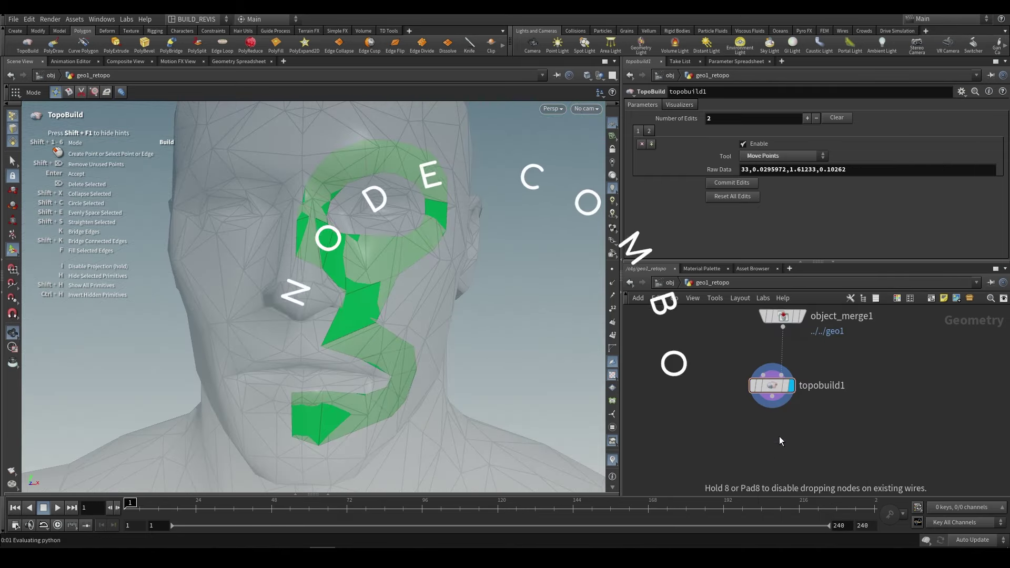
{"action": "left_click", "coordinate": [772, 396]}
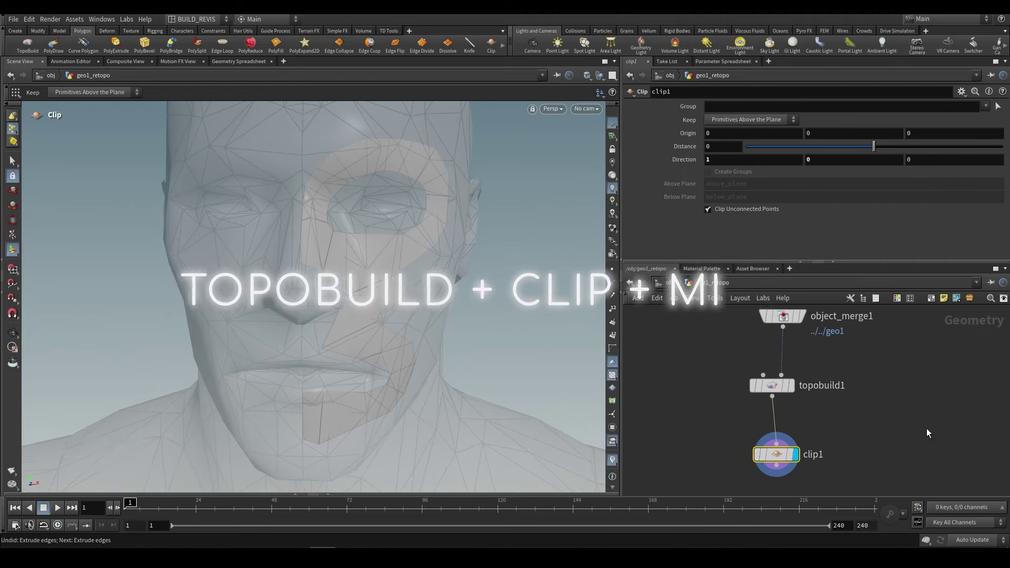
- Add a Mirror node after clip1 to mirror the half-face strips across the centre, and display the result
{"action": "key", "text": "Tab"}
{"action": "type", "text": "mir"}
{"action": "key", "text": "Return"}
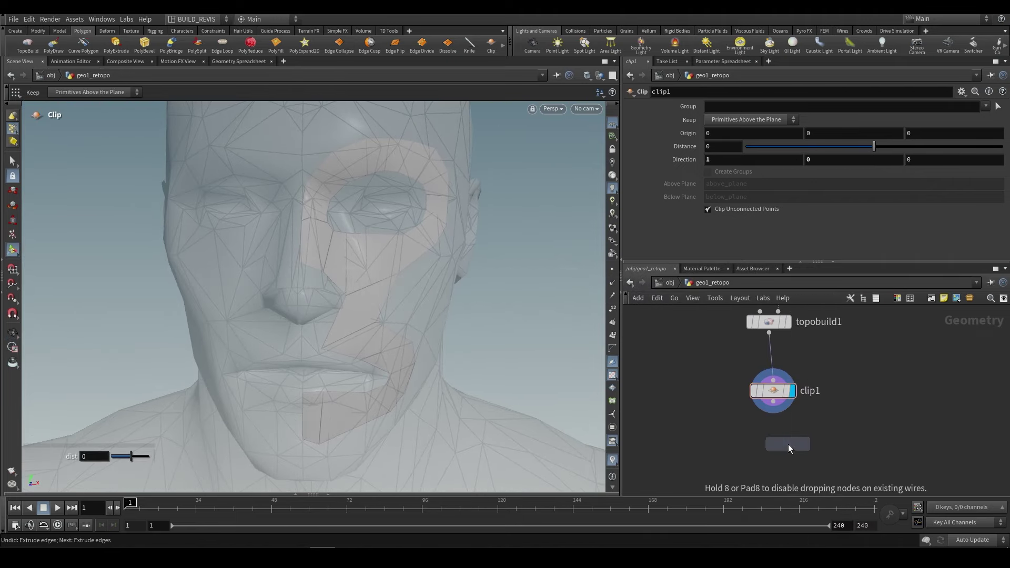
{"action": "left_click", "coordinate": [774, 441]}
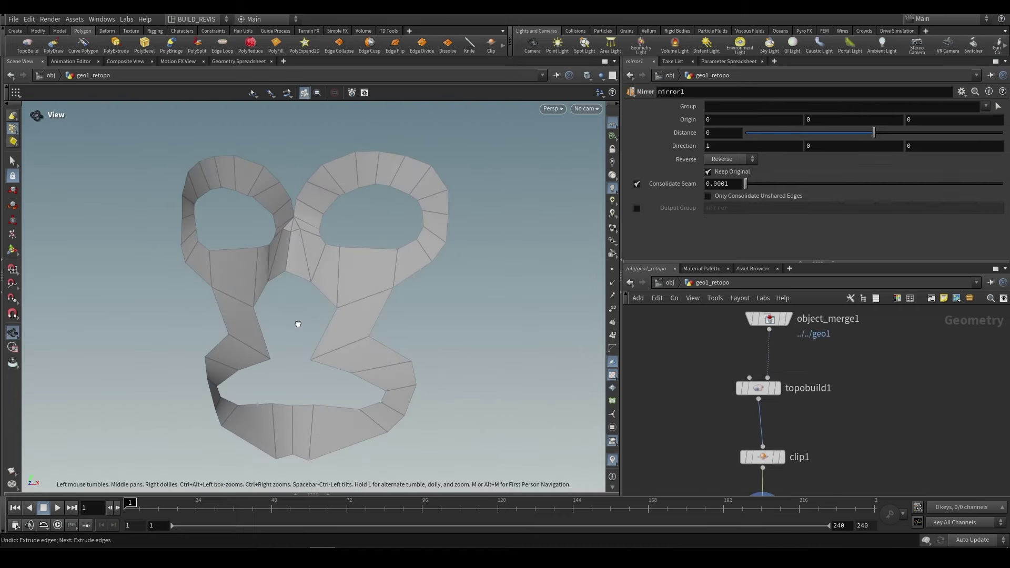
{"action": "left_click_drag", "start_coordinate": [298, 324], "coordinate": [368, 313], "text": "alt"}
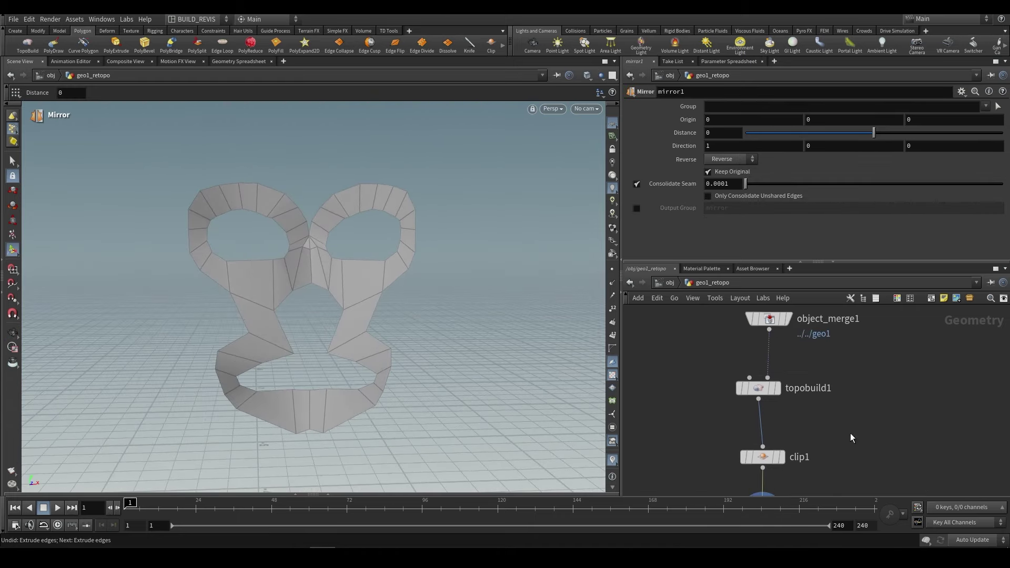
- Add a Subdivide node fed by mirror1, display it, and set its depth to 2
{"action": "middle_click_drag", "start_coordinate": [836, 474], "coordinate": [815, 375]}
{"action": "key", "text": "Tab"}
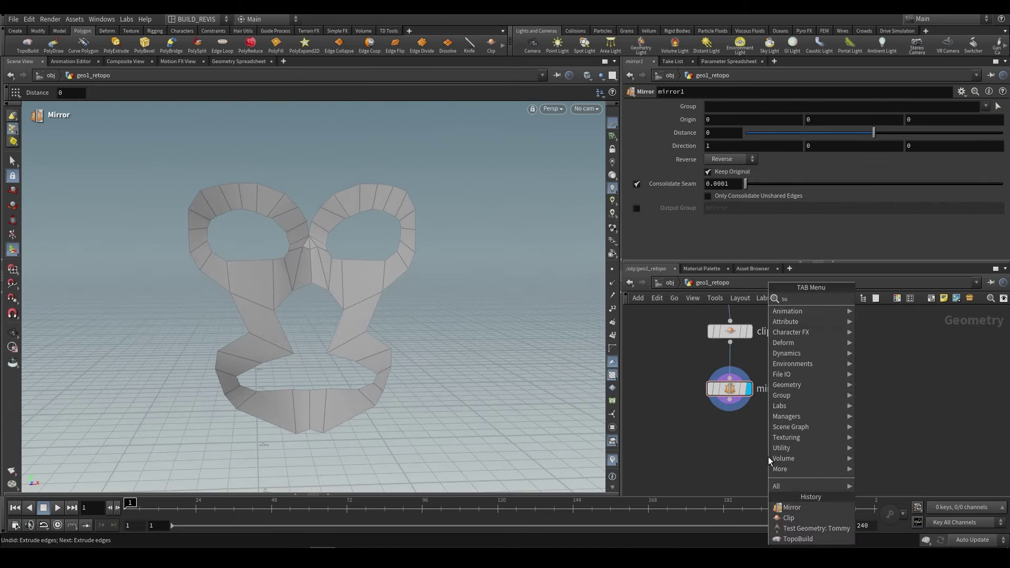
{"action": "type", "text": "sub"}
{"action": "key", "text": "Return"}
{"action": "left_click", "coordinate": [730, 459]}
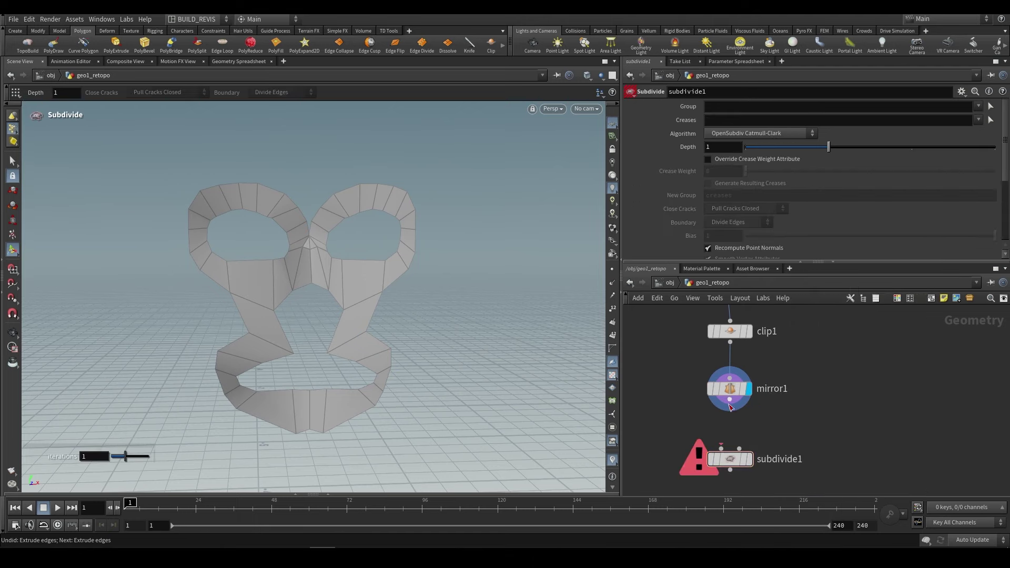
{"action": "left_click", "coordinate": [749, 461]}
{"action": "left_click_drag", "start_coordinate": [738, 461], "coordinate": [753, 445]}
{"action": "left_click_drag", "start_coordinate": [828, 146], "coordinate": [912, 147]}
- Template object_merge1 to compare the subdivided mesh with the original head around the nose, and turn the template off again
{"action": "left_click_drag", "start_coordinate": [353, 275], "coordinate": [263, 291], "text": "alt"}
{"action": "scroll", "coordinate": [794, 400], "scroll_direction": "down", "scroll_amount": 1}
{"action": "middle_click_drag", "start_coordinate": [810, 311], "coordinate": [792, 423]}
{"action": "scroll", "coordinate": [736, 380], "scroll_direction": "up", "scroll_amount": 3}
{"action": "left_click", "coordinate": [760, 411]}
{"action": "left_click_drag", "start_coordinate": [315, 289], "coordinate": [351, 289]}
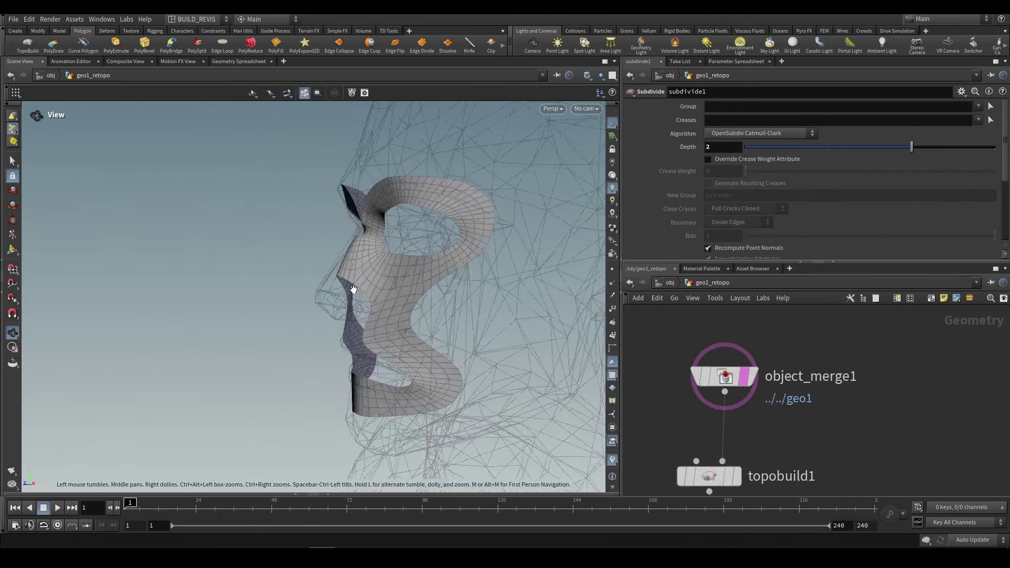
{"action": "right_click_drag", "start_coordinate": [351, 289], "coordinate": [337, 254]}
{"action": "scroll", "coordinate": [336, 254], "scroll_direction": "up", "scroll_amount": 3}
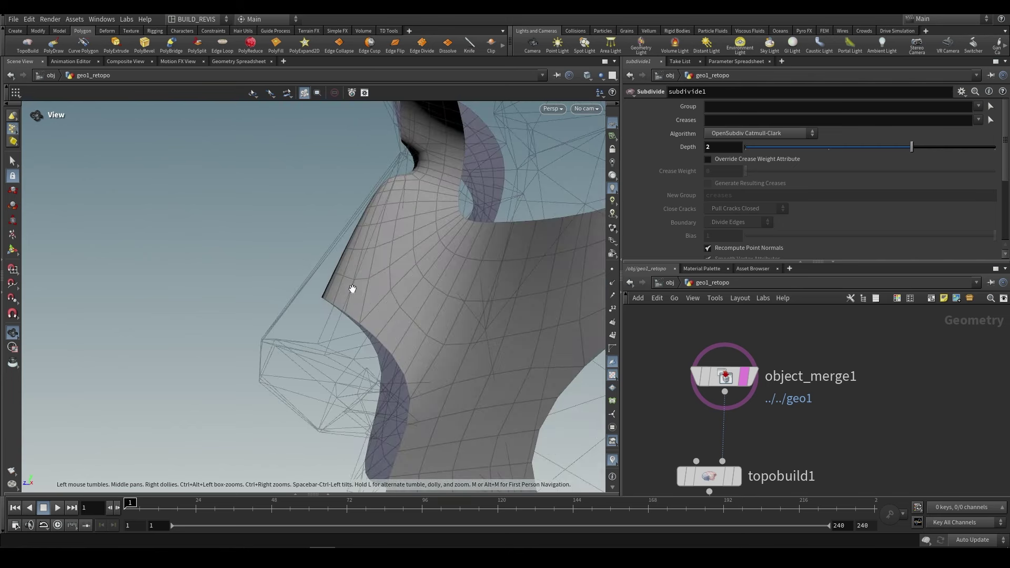
{"action": "left_click", "coordinate": [761, 414]}
{"action": "scroll", "coordinate": [349, 363], "scroll_direction": "down", "scroll_amount": 3}
{"action": "middle_click_drag", "start_coordinate": [356, 368], "coordinate": [362, 295]}
{"action": "scroll", "coordinate": [411, 315], "scroll_direction": "down", "scroll_amount": 2}
{"action": "left_click_drag", "start_coordinate": [412, 316], "coordinate": [463, 318]}
- Add a second TopoBuild node below subdivide1, wire subdivide1 into its first input, and display it
{"action": "middle_click_drag", "start_coordinate": [840, 491], "coordinate": [825, 421]}
{"action": "scroll", "coordinate": [825, 422], "scroll_direction": "down", "scroll_amount": 2}
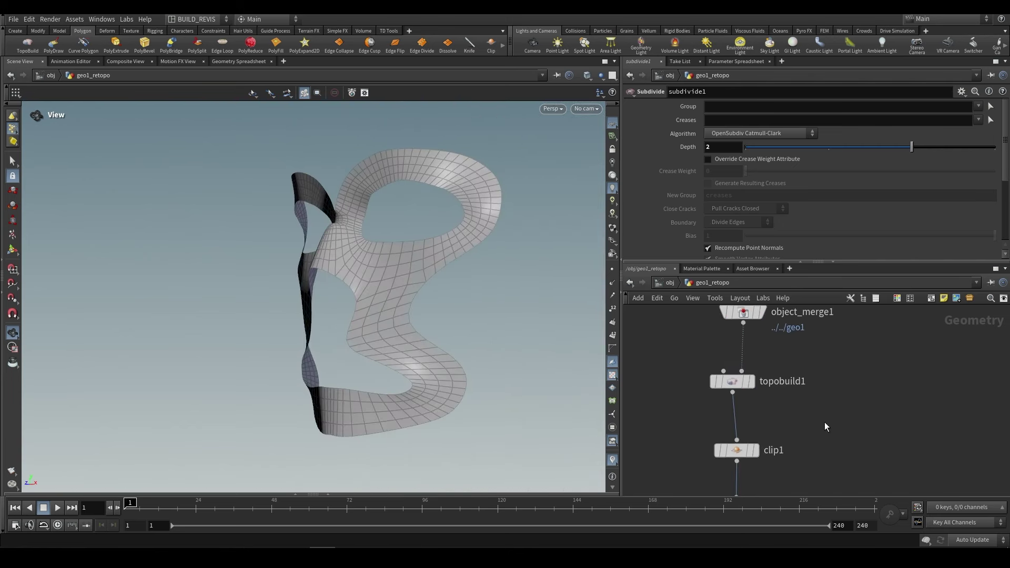
{"action": "scroll", "coordinate": [812, 419], "scroll_direction": "down", "scroll_amount": 3}
{"action": "key", "text": "Tab"}
{"action": "type", "text": "topo"}
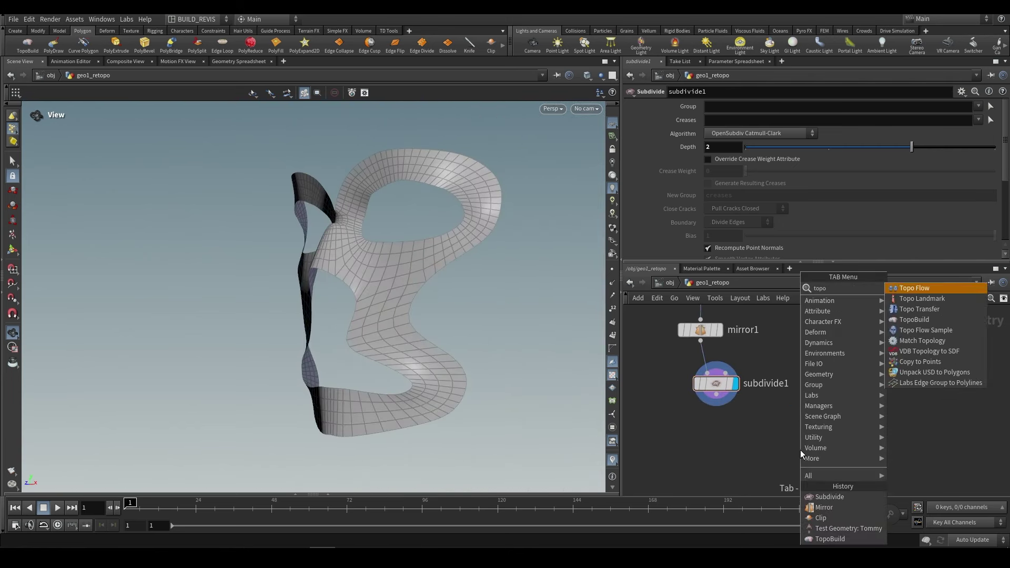
{"action": "key", "text": "Down"}
{"action": "key", "text": "Down"}
{"action": "key", "text": "Down"}
{"action": "key", "text": "Return"}
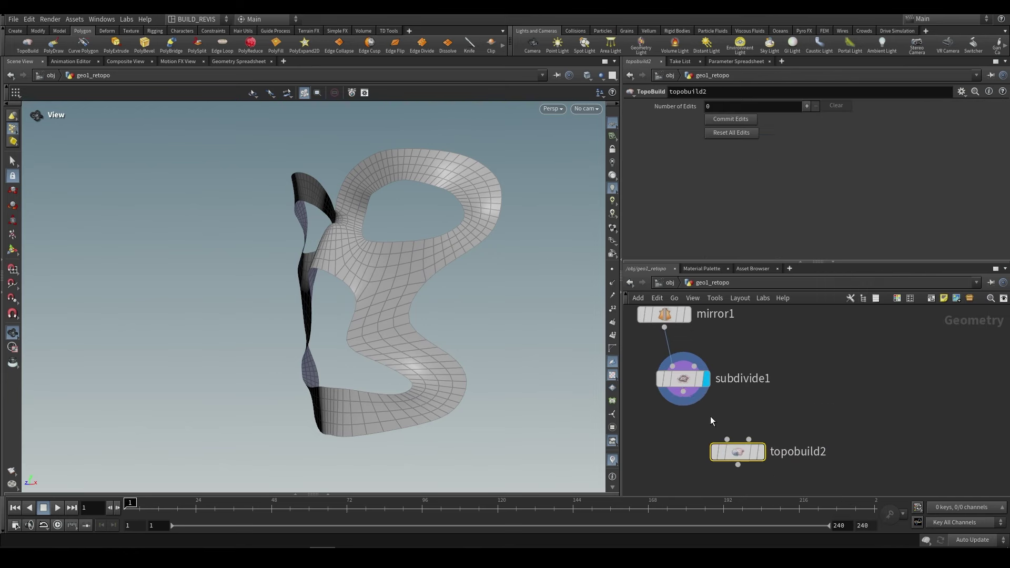
{"action": "left_click", "coordinate": [682, 392]}
{"action": "left_click", "coordinate": [727, 439]}
{"action": "left_click", "coordinate": [761, 451]}
- Wire the output of object_merge1 into the second input of topobuild2
{"action": "left_click_drag", "start_coordinate": [337, 322], "coordinate": [296, 322]}
{"action": "scroll", "coordinate": [792, 407], "scroll_direction": "down", "scroll_amount": 2}
{"action": "middle_click_drag", "start_coordinate": [764, 364], "coordinate": [755, 485]}
{"action": "middle_click_drag", "start_coordinate": [725, 371], "coordinate": [728, 446]}
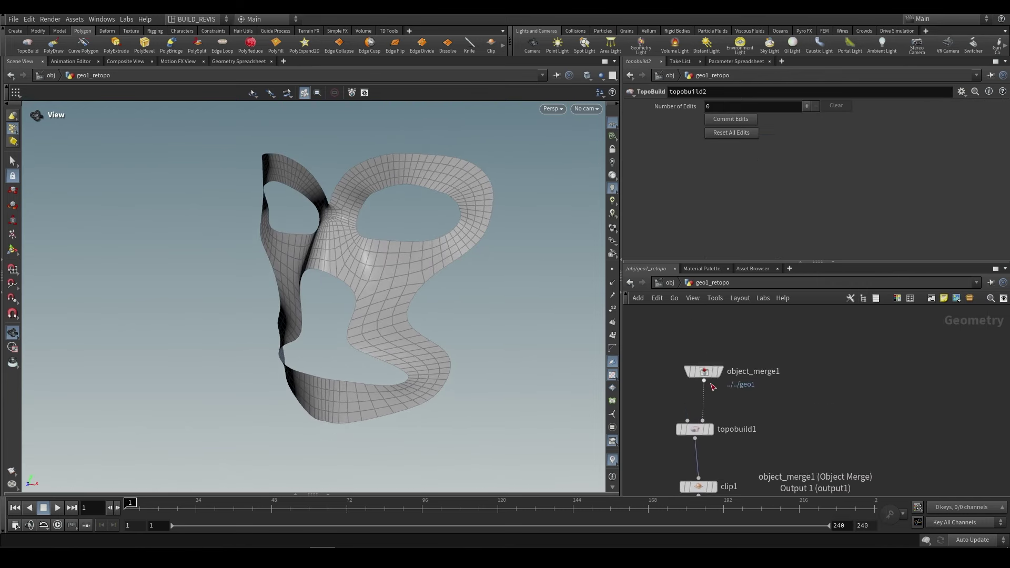
{"action": "middle_click_drag", "start_coordinate": [775, 492], "coordinate": [755, 340]}
{"action": "scroll", "coordinate": [755, 340], "scroll_direction": "up", "scroll_amount": 1}
{"action": "left_click", "coordinate": [728, 378]}
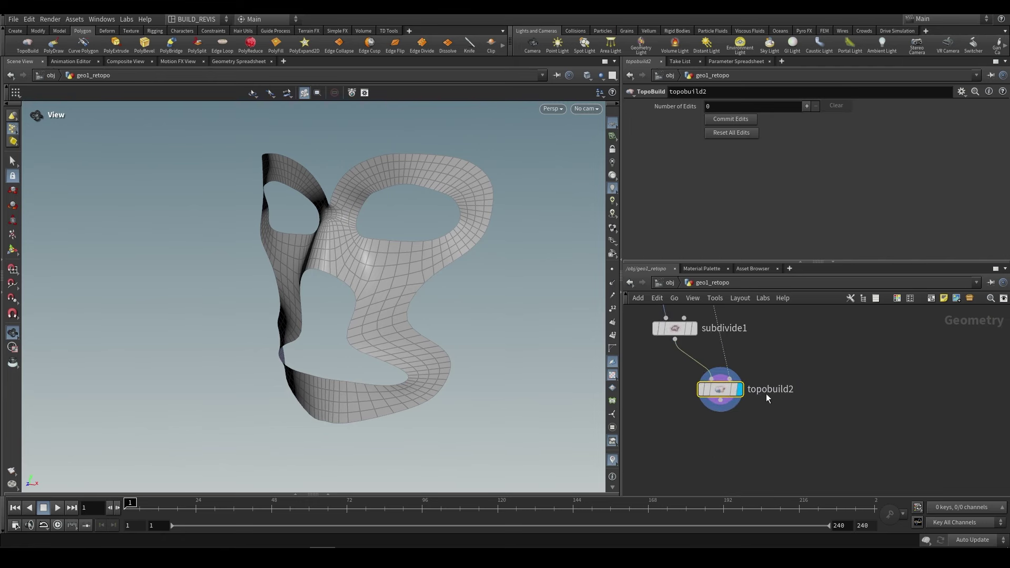
- Activate topobuild2's Smooth mode in the viewport and apply Smooth All to the mesh at 0.5 opacity
{"action": "mouse_move", "coordinate": [409, 285]}
{"action": "left_mouse_down"}
{"action": "mouse_move", "coordinate": [393, 284]}
{"action": "mouse_move", "coordinate": [408, 285]}
{"action": "left_mouse_up"}
{"action": "key", "text": "Return"}
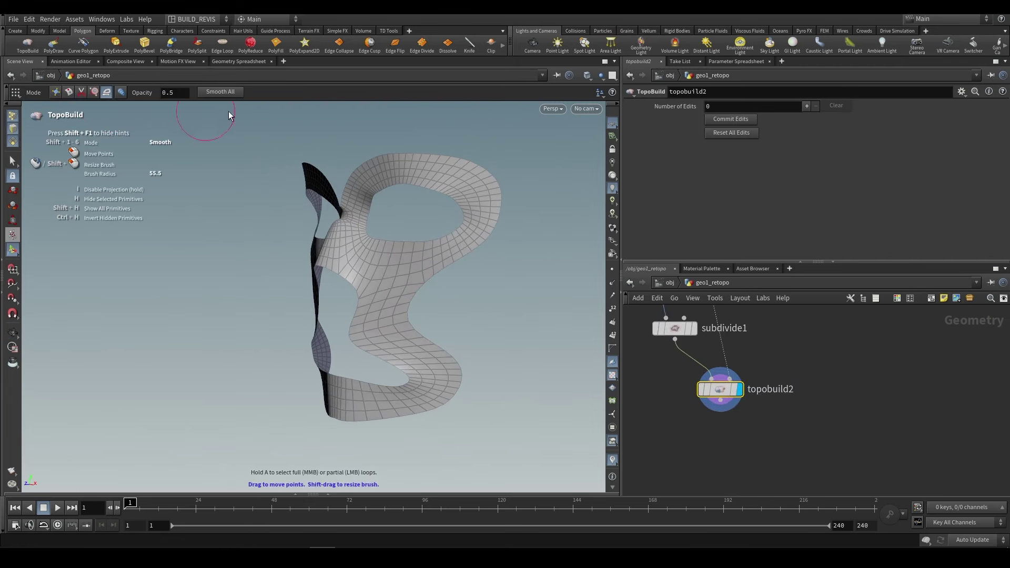
{"action": "left_click", "coordinate": [220, 93]}
{"action": "left_click_drag", "start_coordinate": [400, 242], "coordinate": [331, 241], "text": "alt"}
- Template object_merge1 to overlay the original head as a wireframe around the smoothed face mesh
{"action": "middle_click_drag", "start_coordinate": [772, 353], "coordinate": [746, 434]}
{"action": "scroll", "coordinate": [779, 433], "scroll_direction": "down", "scroll_amount": 3}
{"action": "scroll", "coordinate": [712, 353], "scroll_direction": "up", "scroll_amount": 3}
{"action": "middle_click_drag", "start_coordinate": [712, 353], "coordinate": [712, 405]}
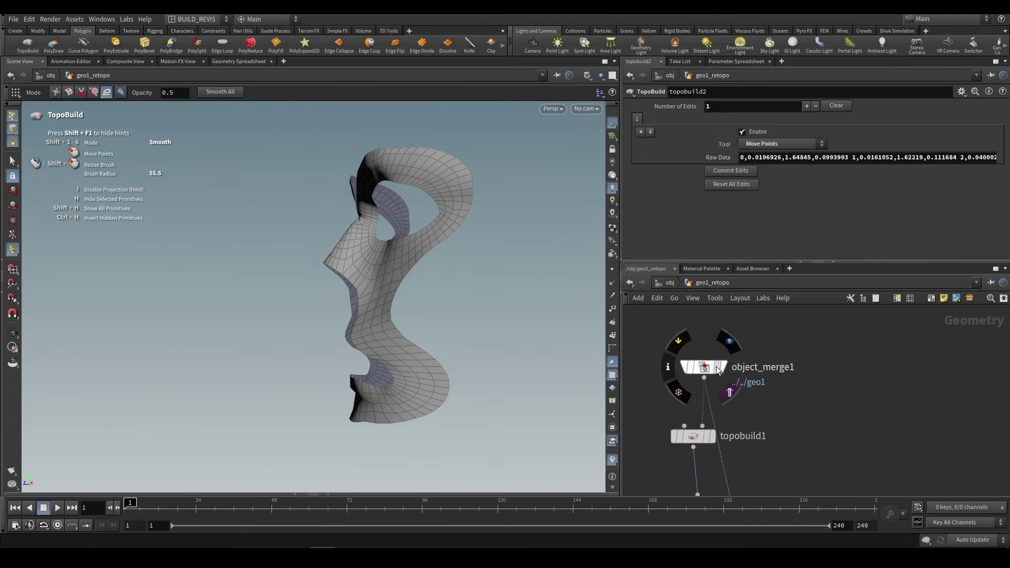
{"action": "left_click", "coordinate": [728, 390]}
{"action": "left_click_drag", "start_coordinate": [349, 273], "coordinate": [418, 272], "text": "alt"}
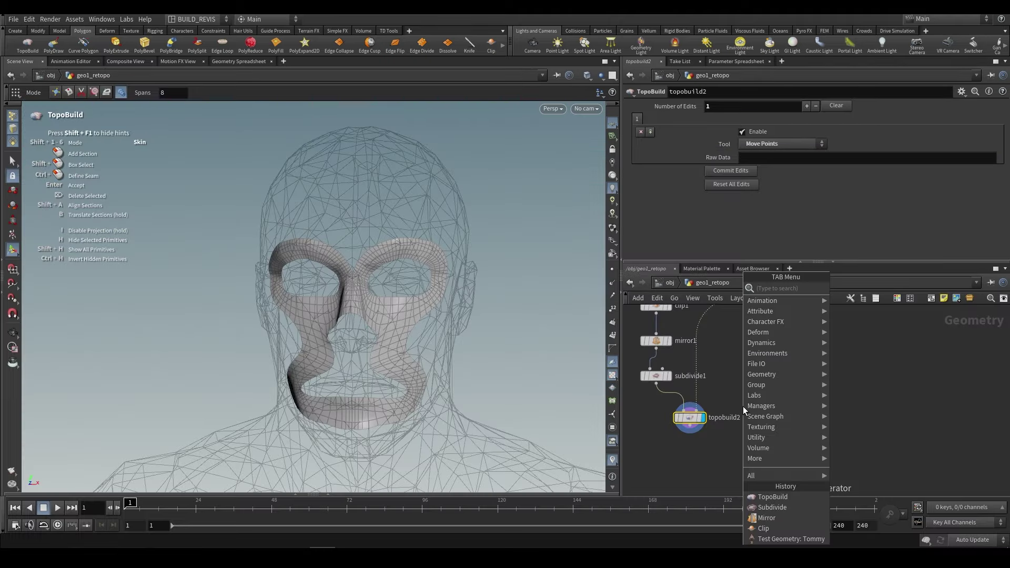
- Add a third TopoBuild node beside topobuild2 with object_merge1 in its template geometry input, and activate its Skin mode
{"action": "type", "text": "topo"}
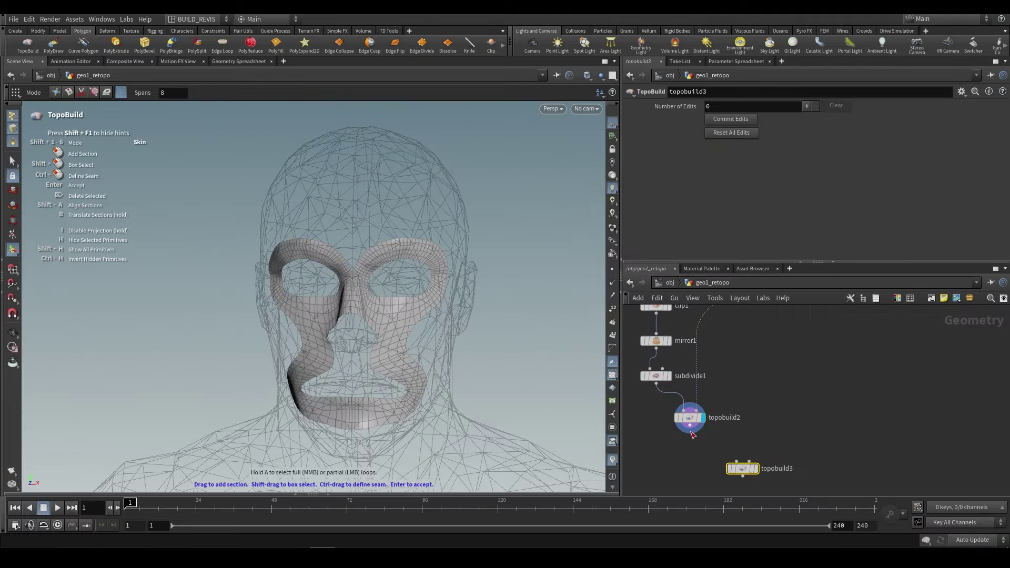
{"action": "left_click", "coordinate": [689, 425]}
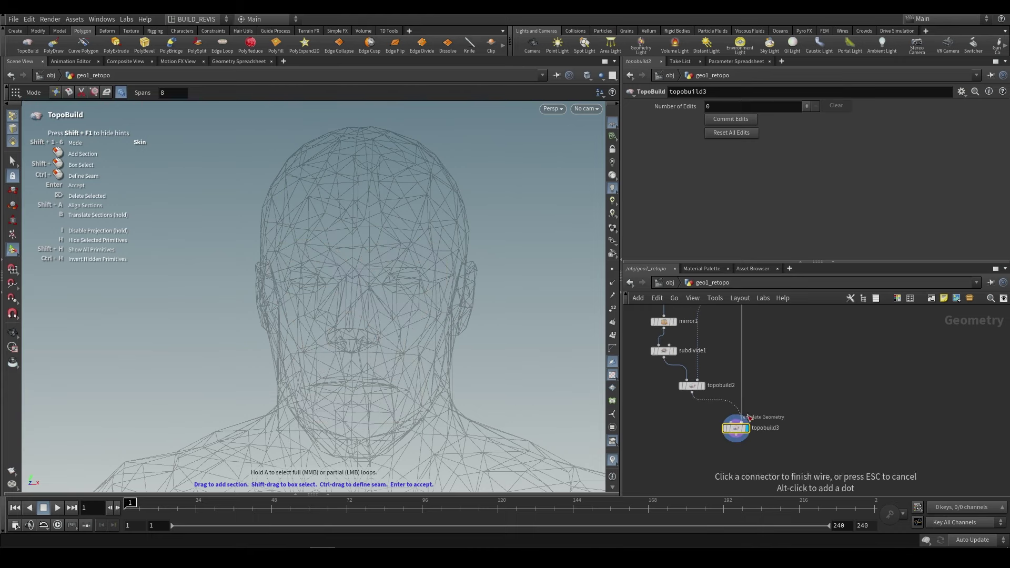
{"action": "left_click_drag", "start_coordinate": [736, 429], "coordinate": [754, 387]}
{"action": "key", "text": "space"}
{"action": "left_click_drag", "start_coordinate": [357, 318], "coordinate": [332, 323]}
{"action": "key", "text": "Return"}
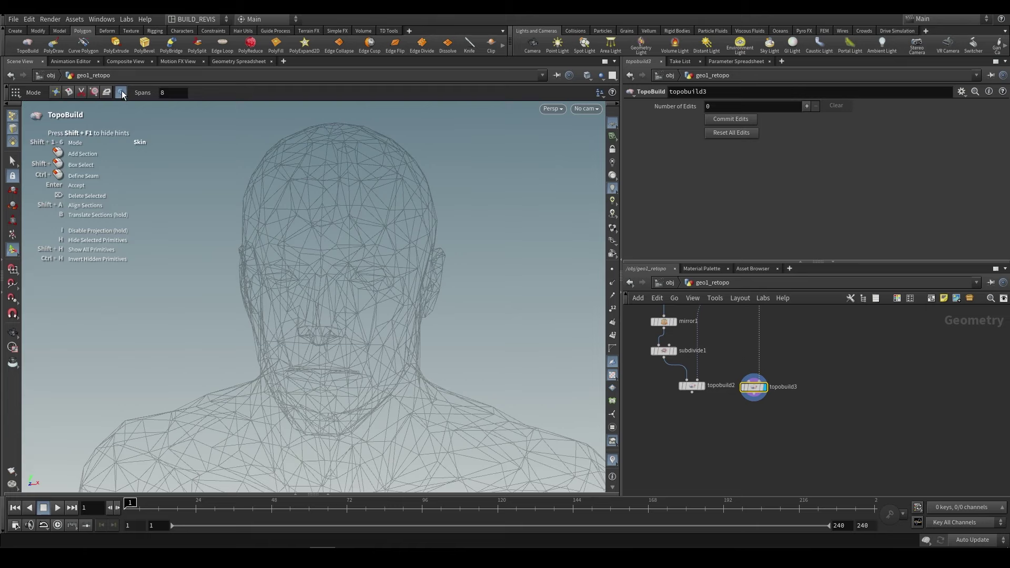
- Draw two vertical cross sections down the middle of the face and a seam between them to generate a skin strip
{"action": "left_click_drag", "start_coordinate": [390, 242], "coordinate": [358, 225], "text": "alt"}
{"action": "left_click_drag", "start_coordinate": [325, 202], "coordinate": [328, 257]}
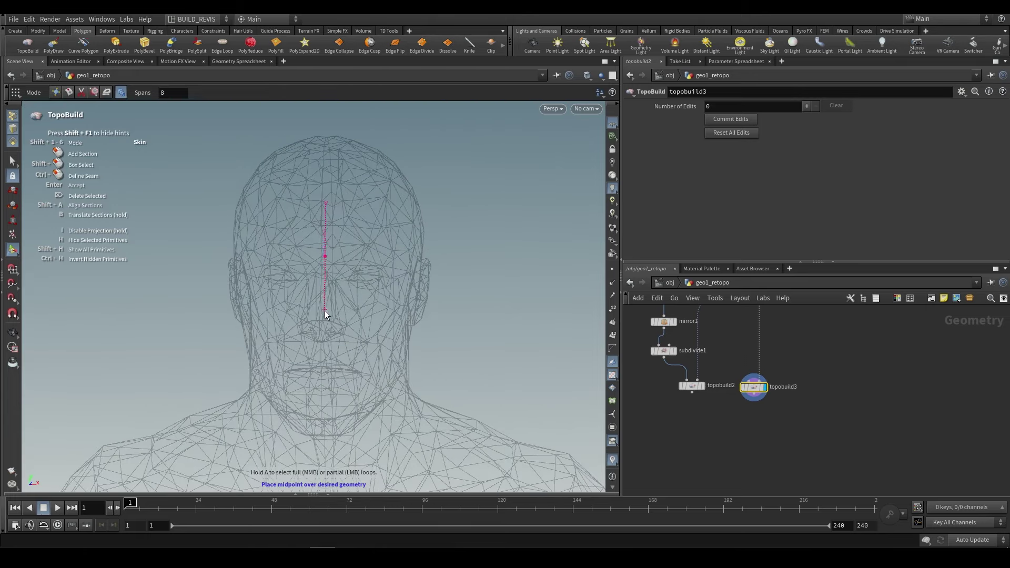
{"action": "left_click_drag", "start_coordinate": [325, 310], "coordinate": [325, 311]}
{"action": "left_click_drag", "start_coordinate": [389, 303], "coordinate": [333, 305], "text": "alt"}
{"action": "left_click_drag", "start_coordinate": [383, 269], "coordinate": [424, 263], "text": "alt"}
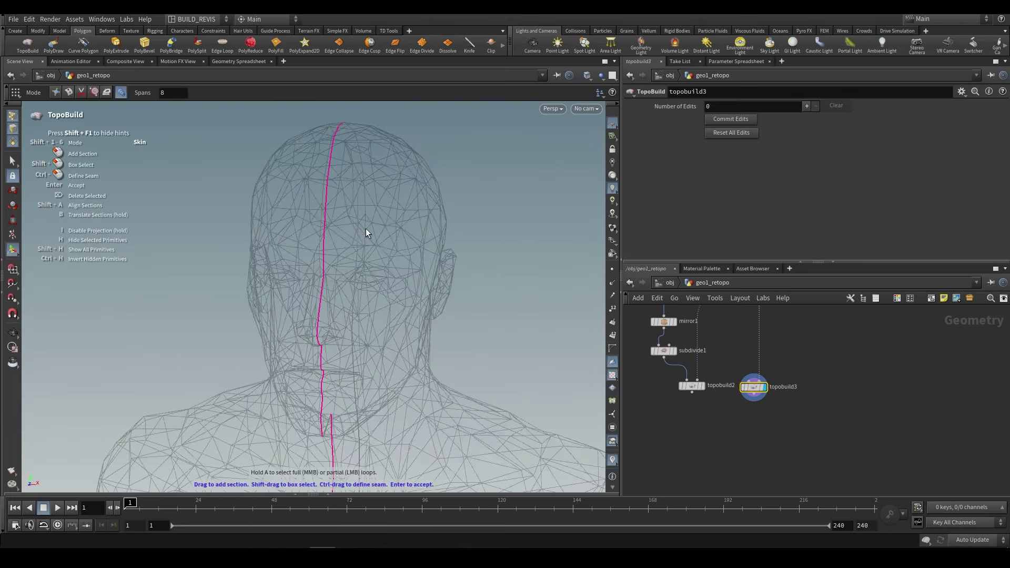
{"action": "mouse_move", "coordinate": [366, 232]}
{"action": "left_mouse_down", "text": "alt"}
{"action": "mouse_move", "coordinate": [401, 238]}
{"action": "mouse_move", "coordinate": [348, 246]}
{"action": "mouse_move", "coordinate": [352, 310]}
{"action": "left_mouse_up", "text": "alt"}
{"action": "scroll", "coordinate": [314, 231], "scroll_direction": "up", "scroll_amount": 2}
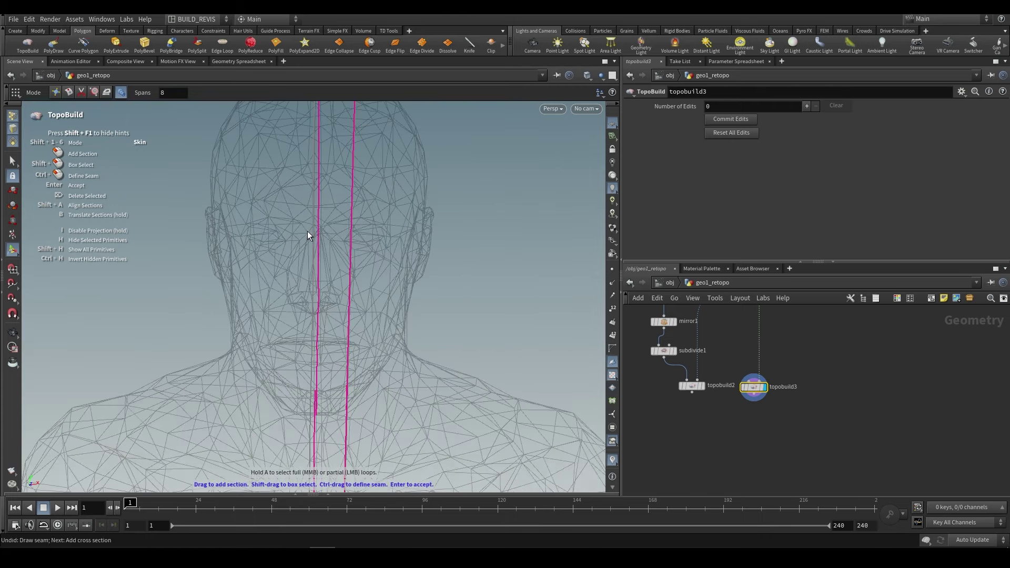
{"action": "left_click_drag", "start_coordinate": [381, 240], "coordinate": [372, 241]}
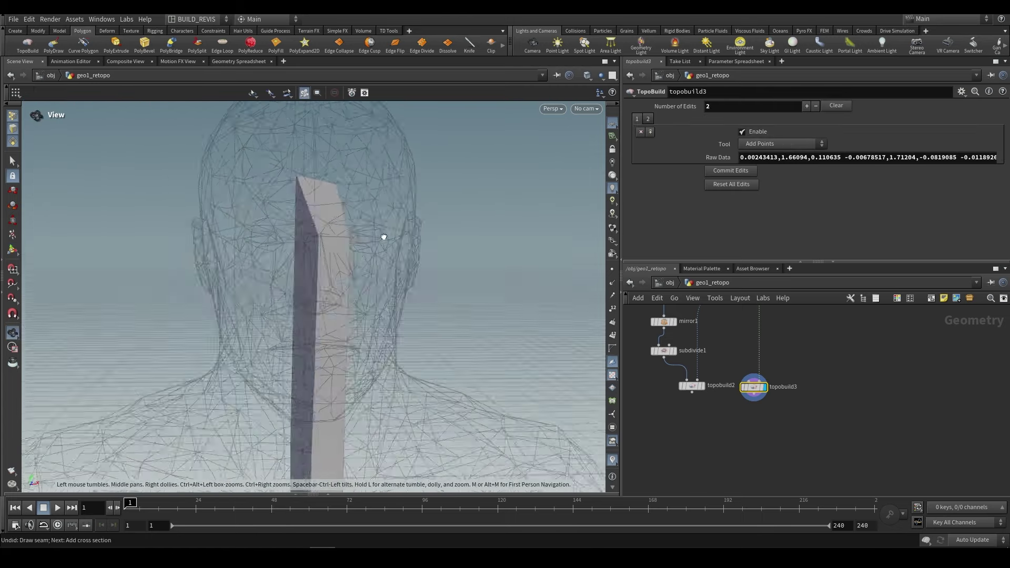
- Raise the skin strip's spans to 20 and then to 80
{"action": "double_click", "coordinate": [172, 93]}
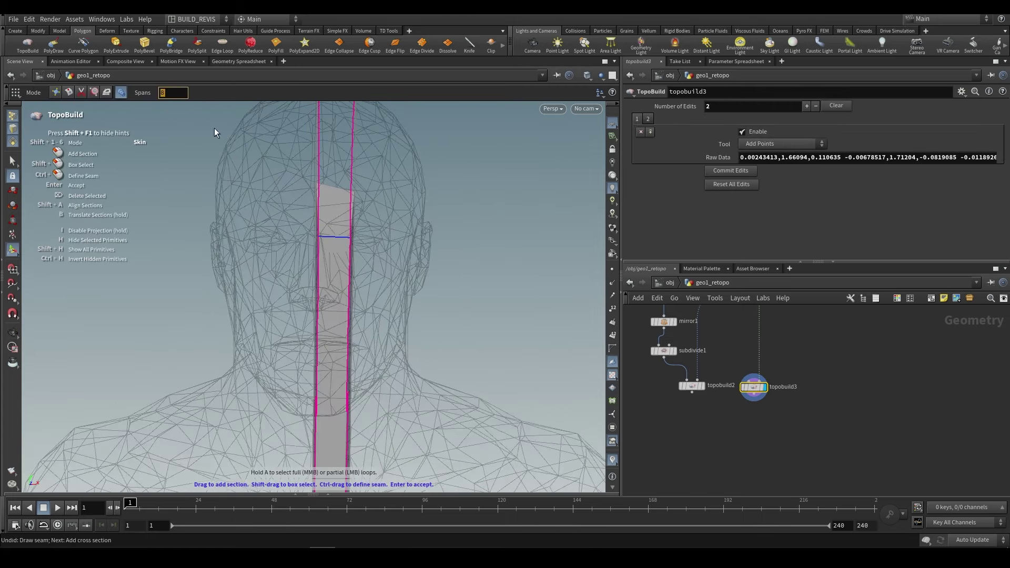
{"action": "key", "text": "Return"}
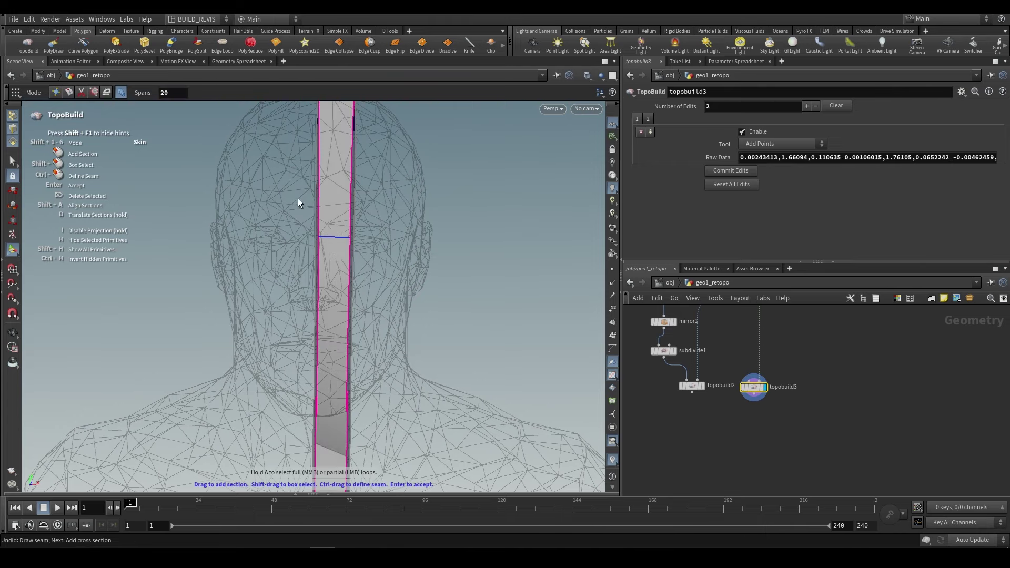
{"action": "key", "text": "Return"}
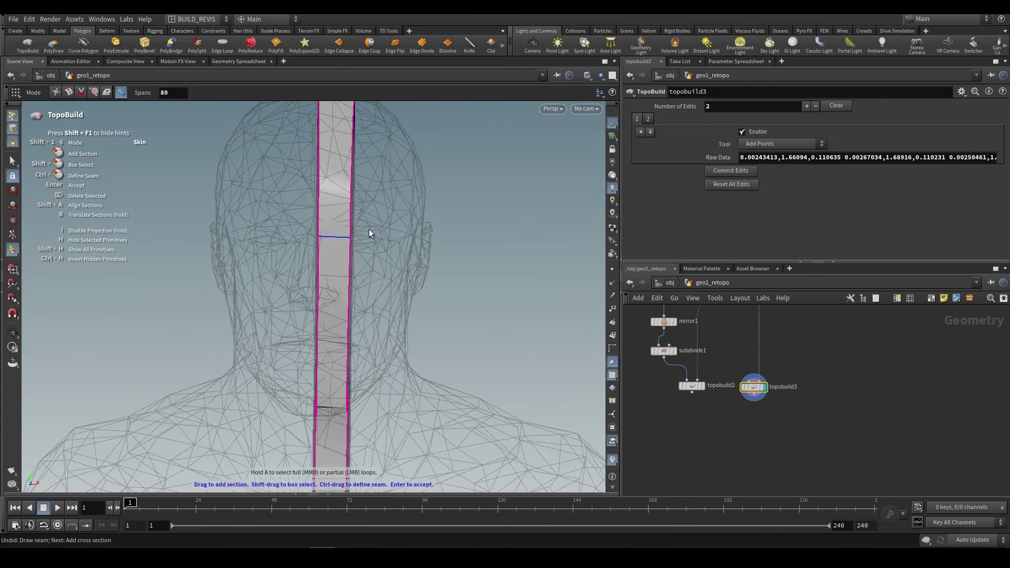
- Inspect the skin strip around the side and back of the head, and place a new node directly below topobuild3
{"action": "right_click_drag", "start_coordinate": [330, 278], "coordinate": [318, 262], "text": "alt"}
{"action": "left_click_drag", "start_coordinate": [317, 262], "coordinate": [437, 244], "text": "alt"}
{"action": "middle_click_drag", "start_coordinate": [437, 243], "coordinate": [368, 211], "text": "alt"}
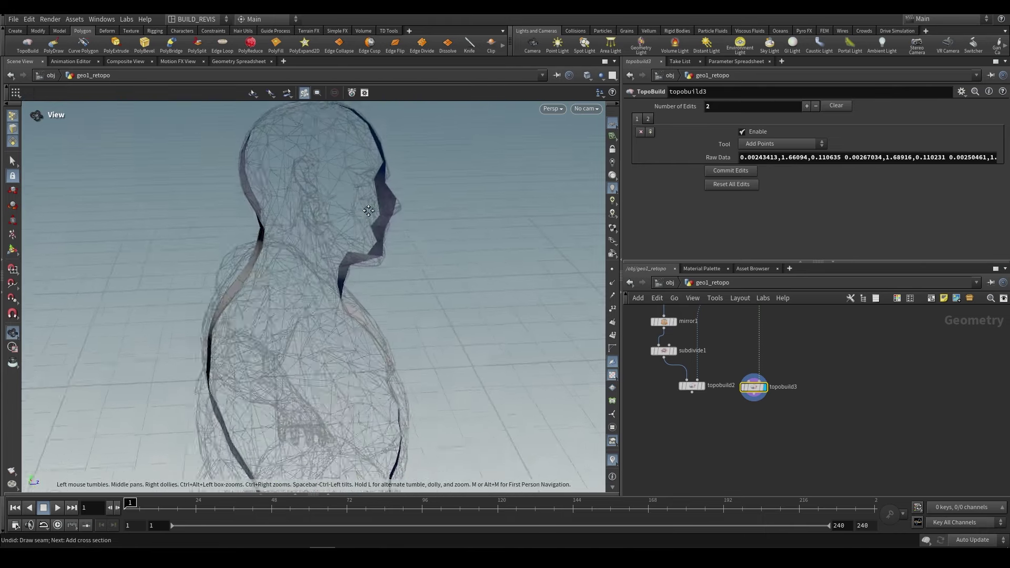
{"action": "left_click_drag", "start_coordinate": [368, 210], "coordinate": [268, 214], "text": "alt"}
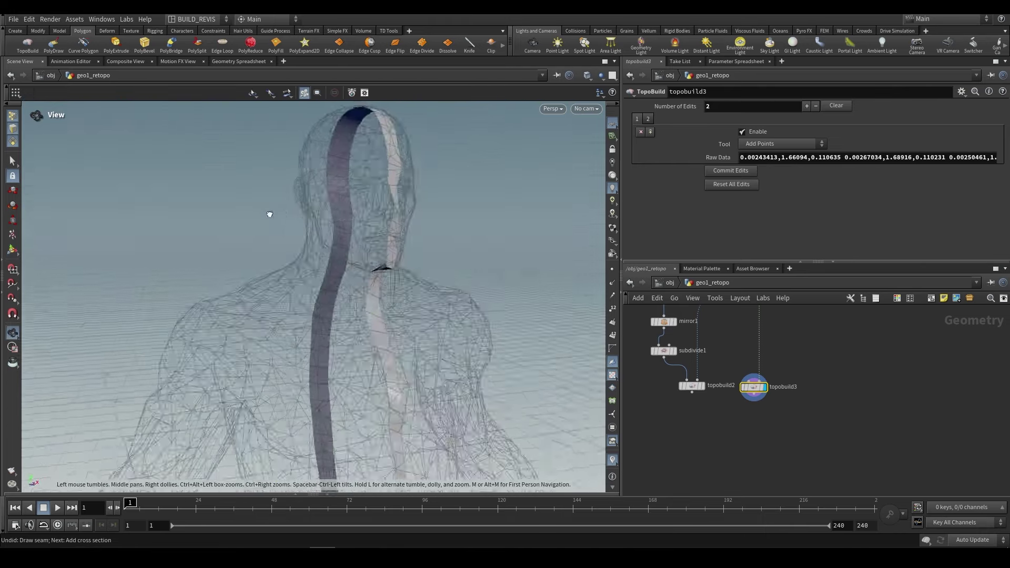
{"action": "middle_click_drag", "start_coordinate": [390, 363], "coordinate": [374, 228], "text": "alt"}
{"action": "left_click_drag", "start_coordinate": [374, 228], "coordinate": [246, 232], "text": "alt"}
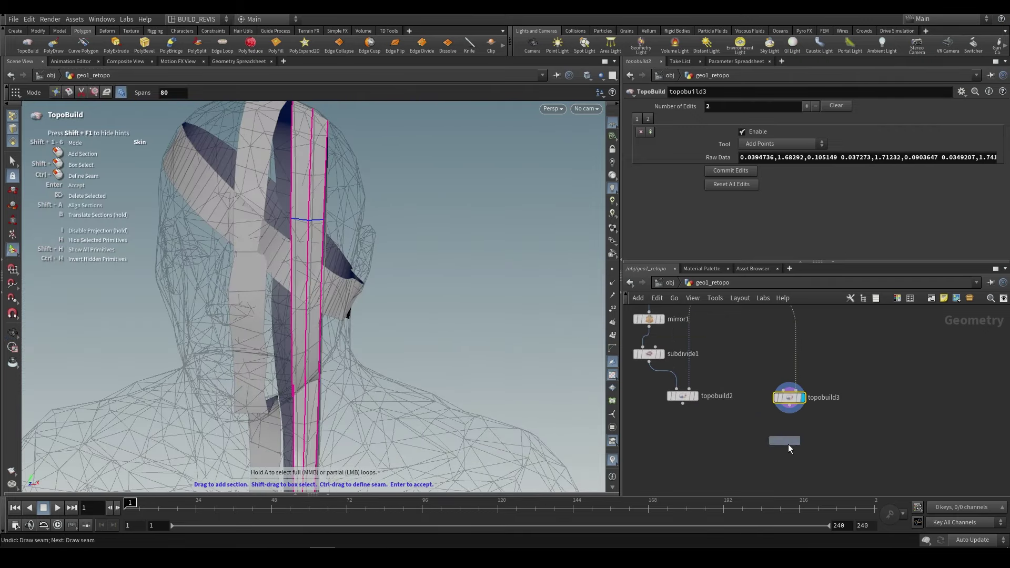
{"action": "left_click", "coordinate": [783, 442]}
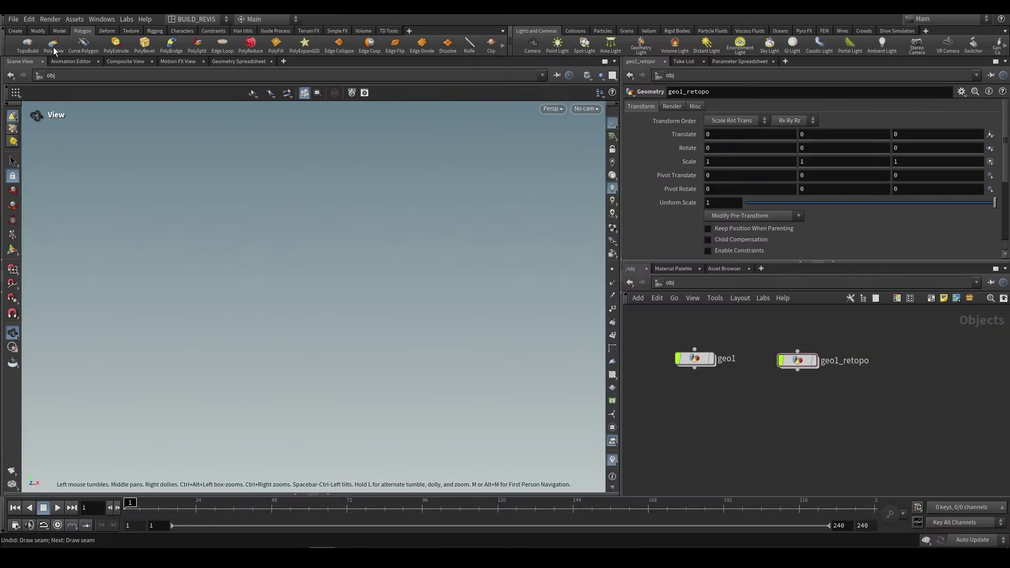
- Create a new PolyDraw object at the object level and switch its TopoBuild state to Build mode
{"action": "left_click", "coordinate": [53, 46]}
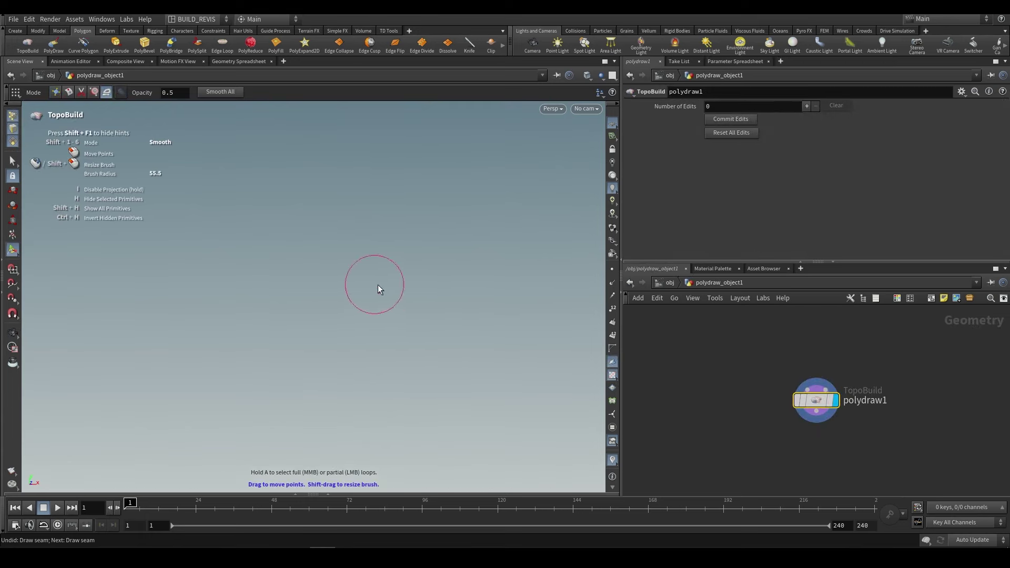
{"action": "key", "text": "shift+1"}
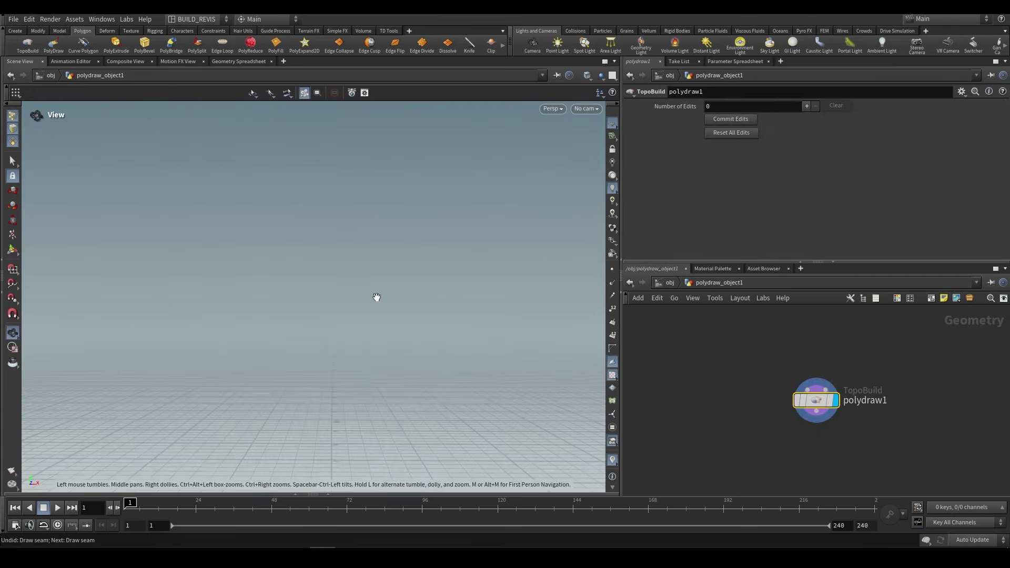
{"action": "key", "text": "space+f"}
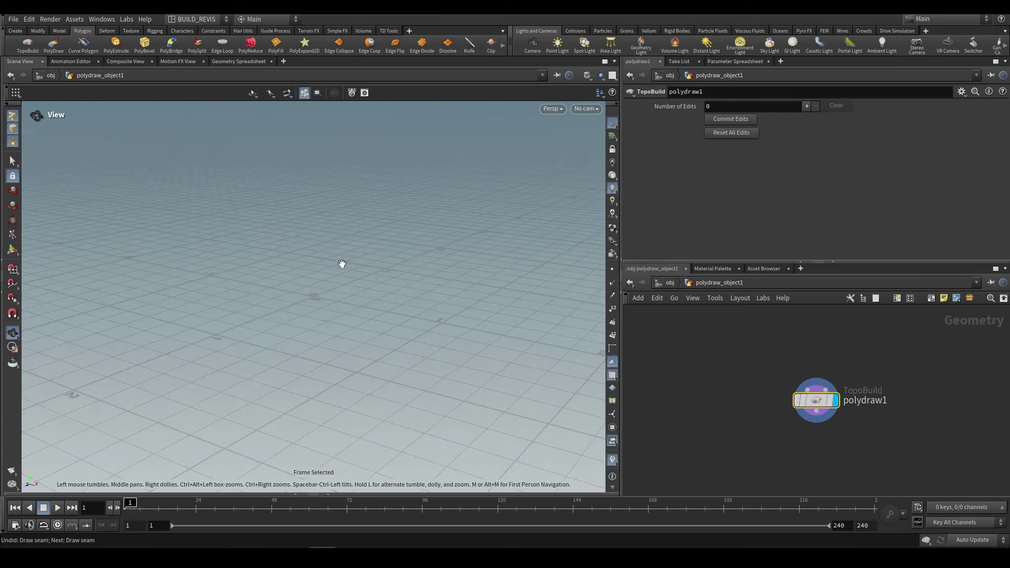
- Build a closed ring of quads standing above the grid in polydraw1, joining the last quad to the first
{"action": "right_click_drag", "start_coordinate": [341, 264], "coordinate": [299, 351], "text": "alt"}
{"action": "left_click_drag", "start_coordinate": [304, 272], "coordinate": [213, 175], "text": "alt"}
{"action": "left_click", "coordinate": [213, 176]}
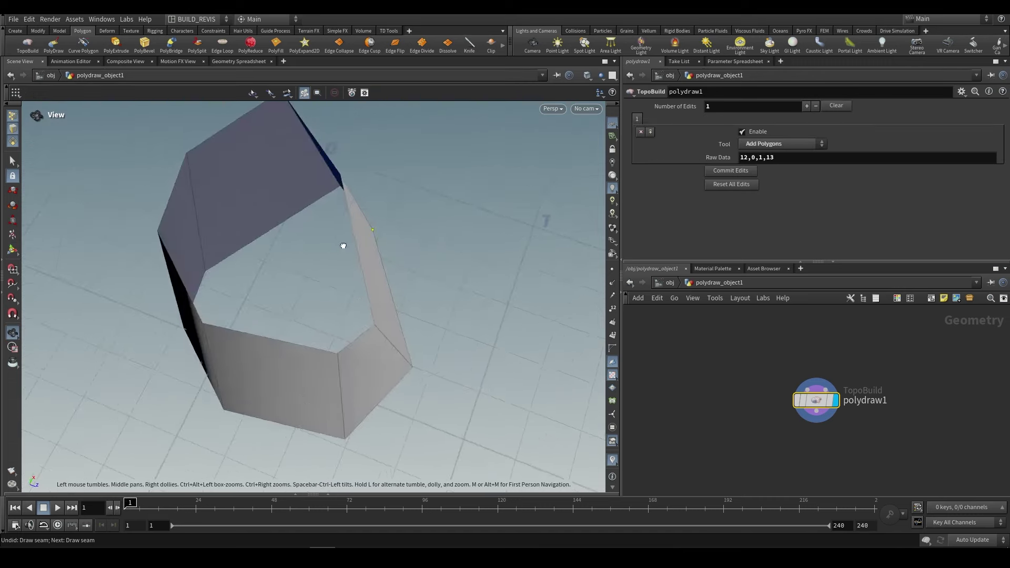
{"action": "left_click_drag", "start_coordinate": [342, 244], "coordinate": [302, 159]}
{"action": "key", "text": "Return"}
- Straighten the selected points along the ring's upper rim, and arrange the full rim loop into a circle
{"action": "middle_click", "coordinate": [339, 163]}
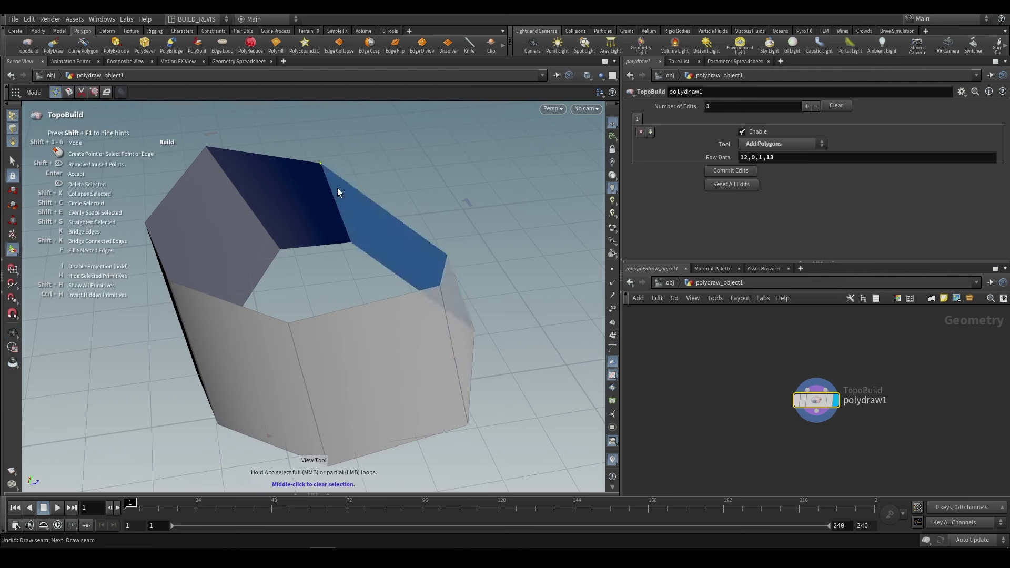
{"action": "middle_click", "coordinate": [447, 255]}
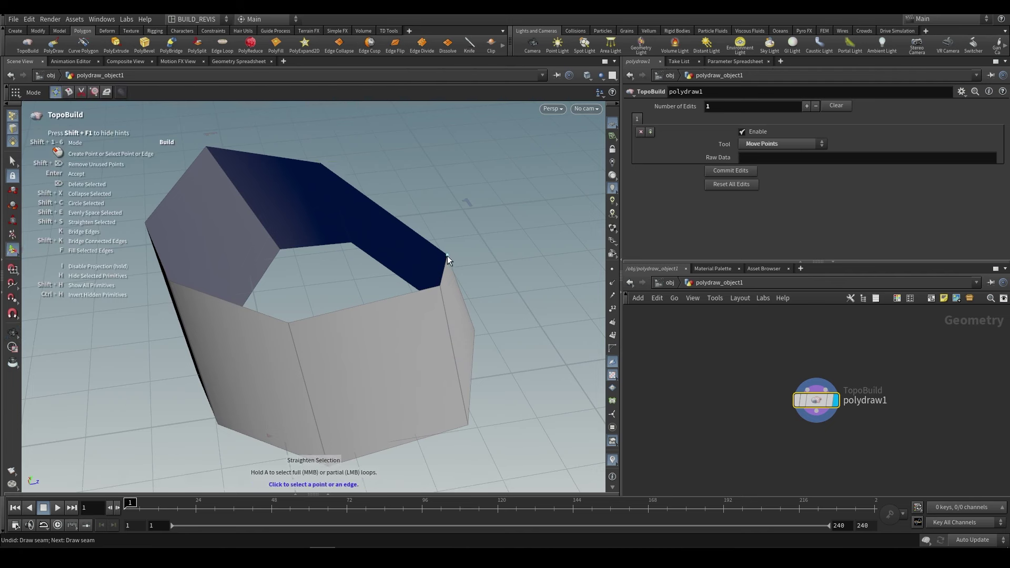
{"action": "left_click", "coordinate": [321, 162]}
{"action": "left_click_drag", "start_coordinate": [321, 162], "coordinate": [502, 214], "text": "alt"}
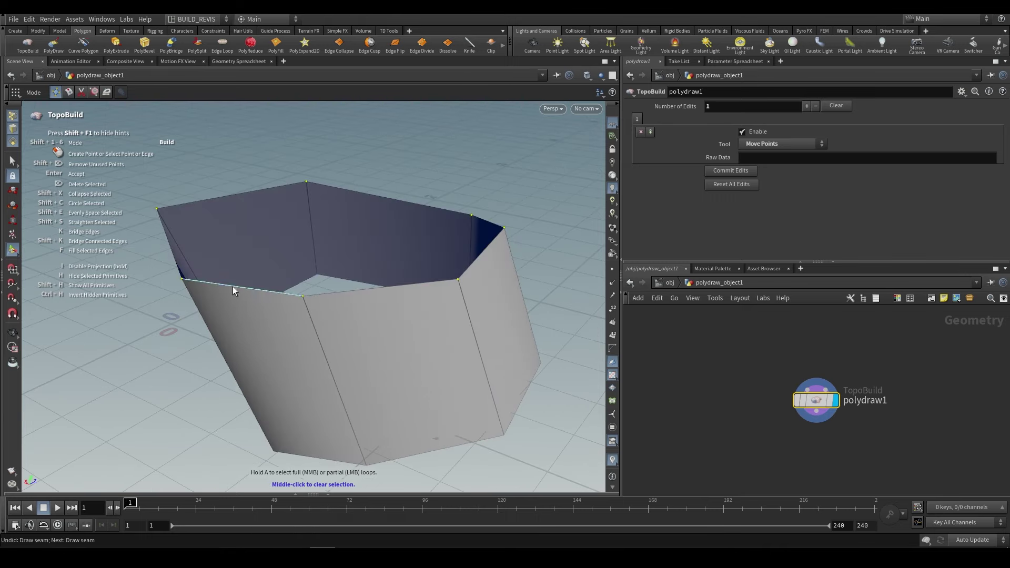
{"action": "left_click_drag", "start_coordinate": [357, 266], "coordinate": [311, 221], "text": "alt"}
{"action": "key", "text": "shift+c"}
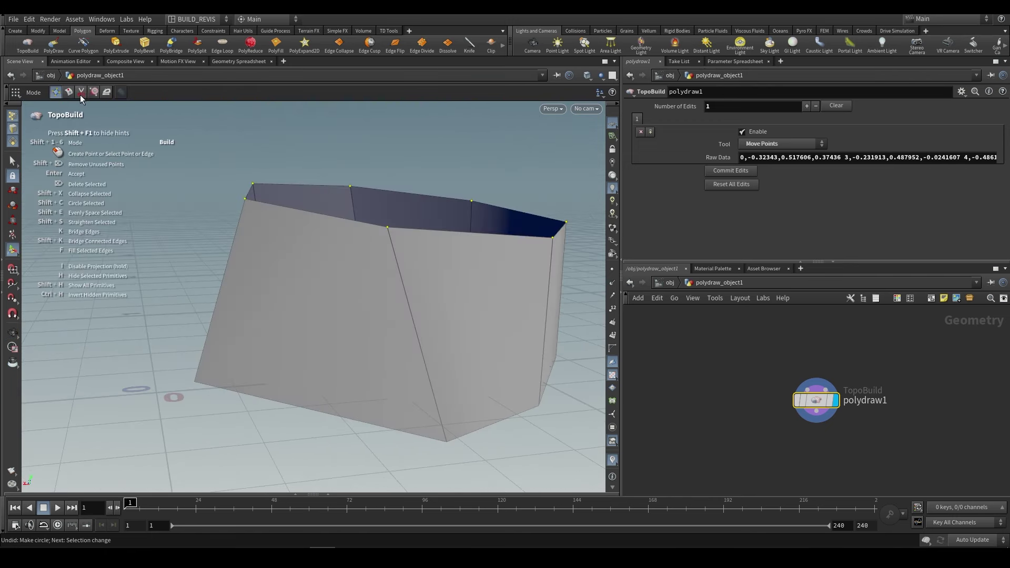
- Insert edge loops around the ring in Split mode and reshape its points in Brush mode
{"action": "left_click", "coordinate": [81, 93]}
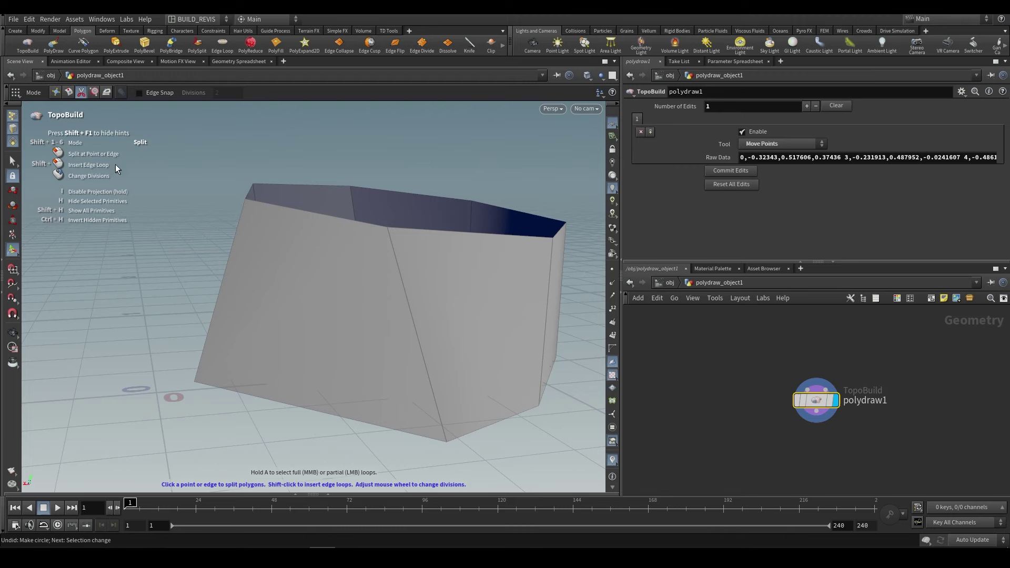
{"action": "left_click", "coordinate": [392, 255], "text": "shift"}
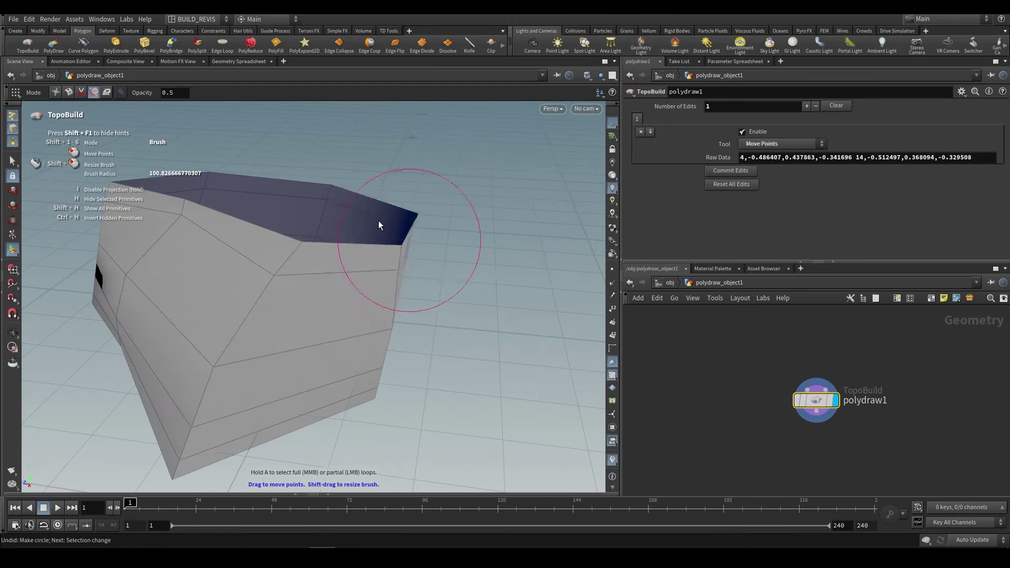
{"action": "mouse_move", "coordinate": [378, 220]}
{"action": "left_mouse_down"}
{"action": "mouse_move", "coordinate": [336, 194]}
{"action": "mouse_move", "coordinate": [425, 177]}
{"action": "mouse_move", "coordinate": [419, 185]}
{"action": "left_mouse_up"}
{"action": "right_click_drag", "start_coordinate": [419, 185], "coordinate": [566, 330], "text": "alt"}
{"action": "mouse_move", "coordinate": [566, 330]}
{"action": "left_mouse_down"}
{"action": "mouse_move", "coordinate": [493, 242]}
{"action": "mouse_move", "coordinate": [396, 182]}
{"action": "left_mouse_up"}
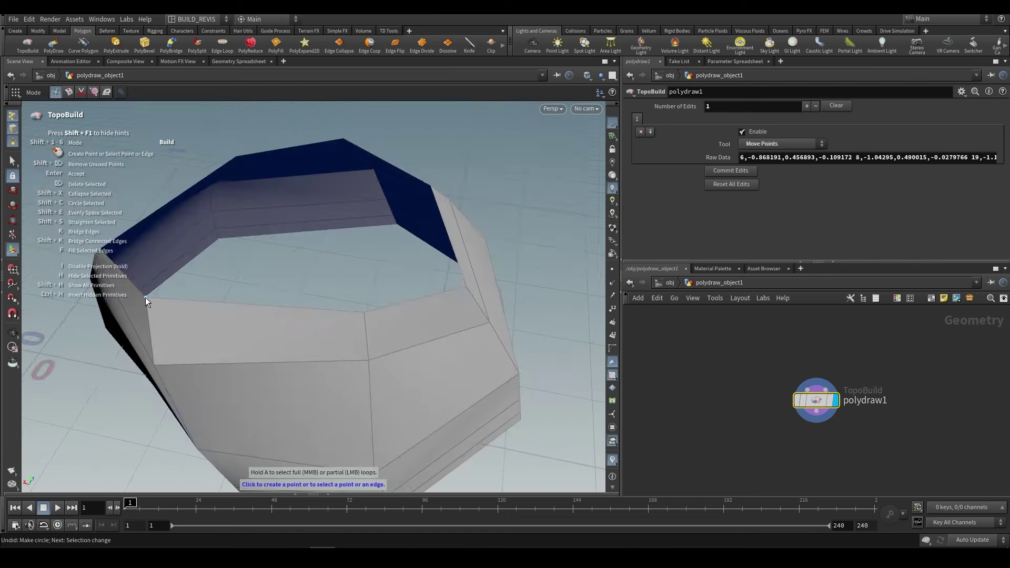
- Select the full loop of points on the reshaped ring's upper rim in Build mode and make it circular
{"action": "left_click", "coordinate": [146, 298]}
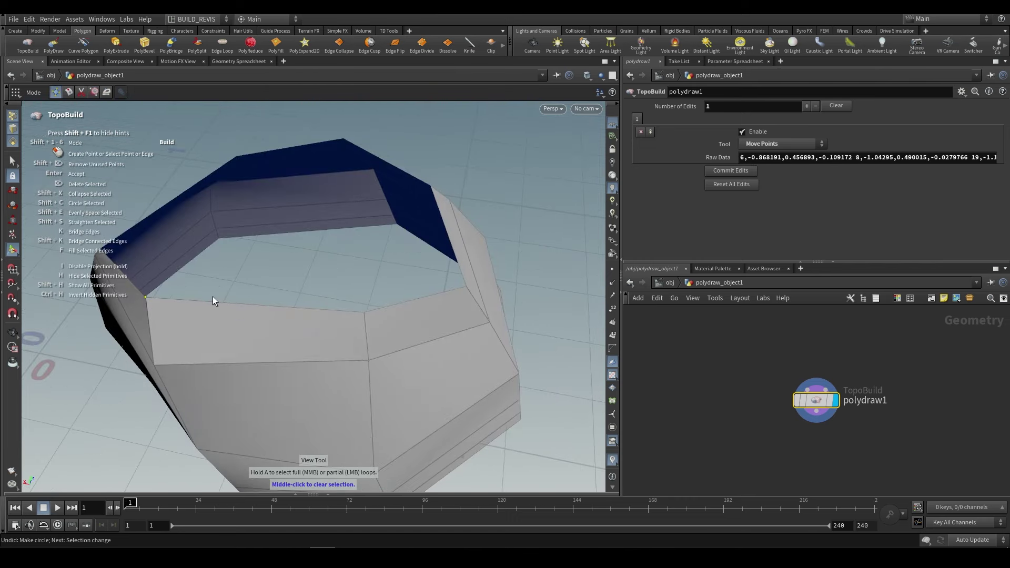
{"action": "middle_click", "coordinate": [364, 313]}
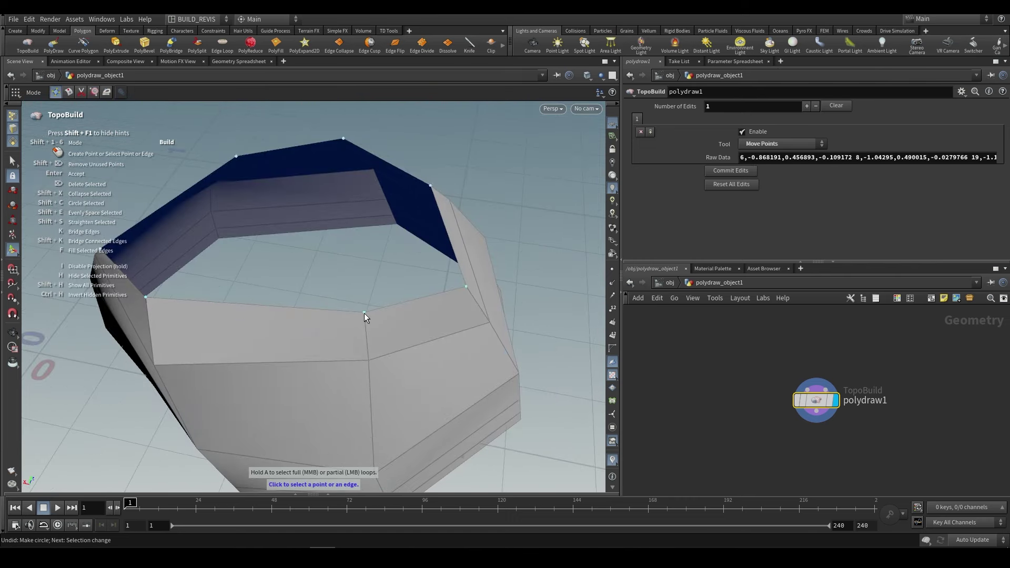
{"action": "left_click_drag", "start_coordinate": [364, 313], "coordinate": [315, 307], "text": "alt"}
{"action": "key", "text": "shift+c"}
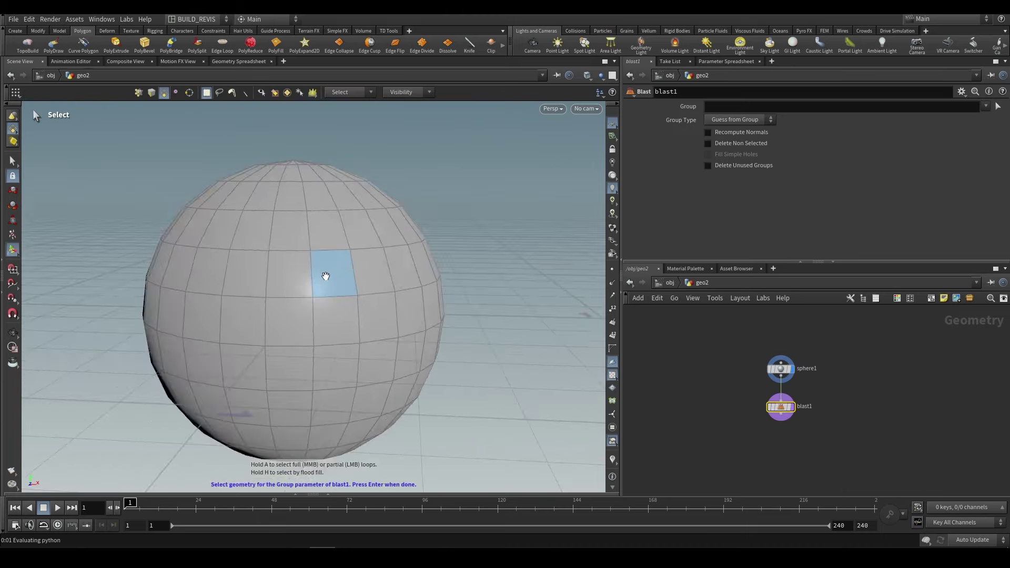
- Blast a patch of upper faces off sphere1 and add a TopoBuild node after blast1 with sphere1 as its template
{"action": "left_click_drag", "start_coordinate": [226, 336], "coordinate": [416, 165]}
{"action": "key", "text": "Return"}
{"action": "key", "text": "Tab"}
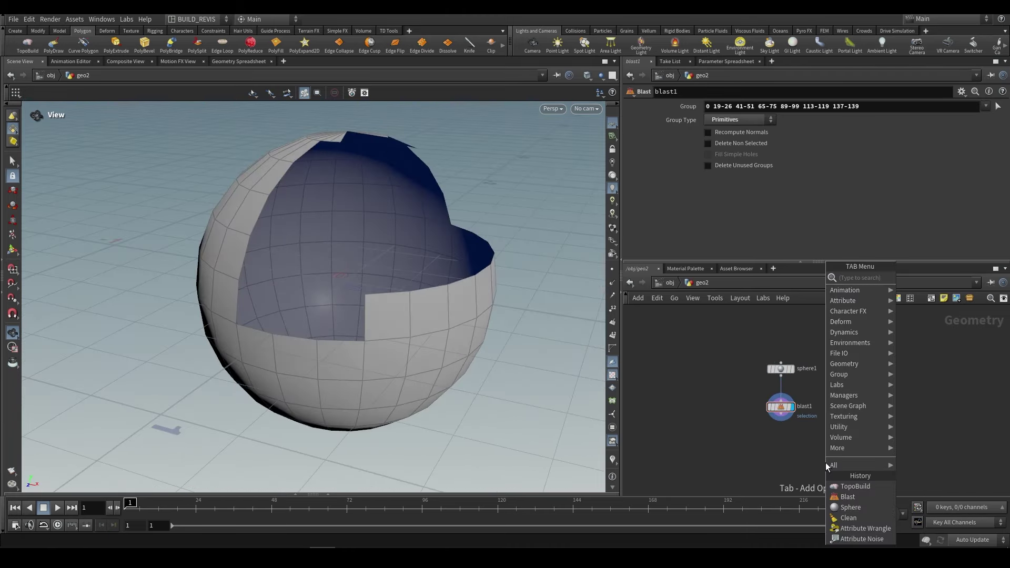
{"action": "type", "text": "topot"}
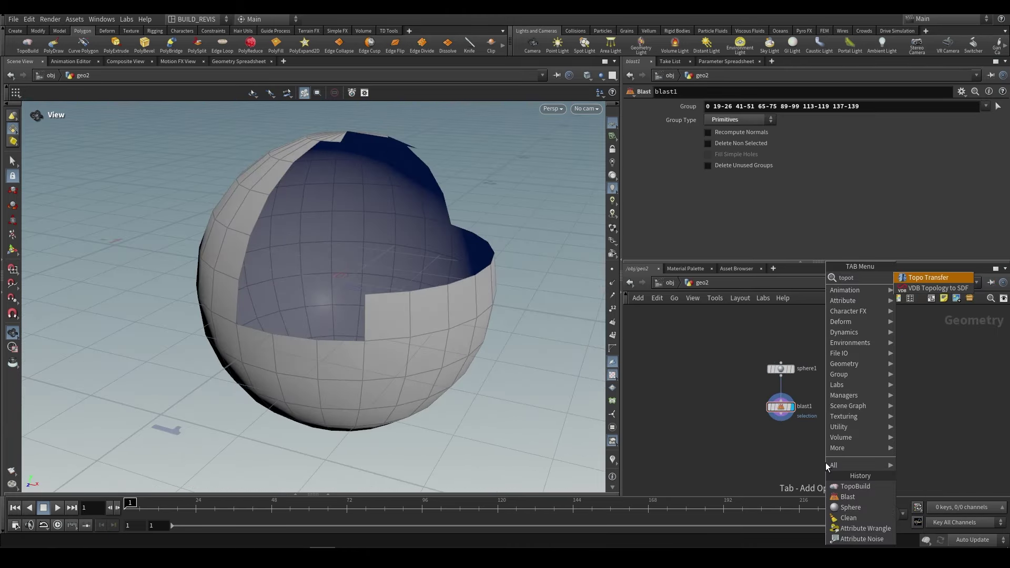
{"action": "left_click", "coordinate": [854, 486]}
{"action": "left_click", "coordinate": [783, 461]}
{"action": "left_click_drag", "start_coordinate": [439, 335], "coordinate": [323, 306]}
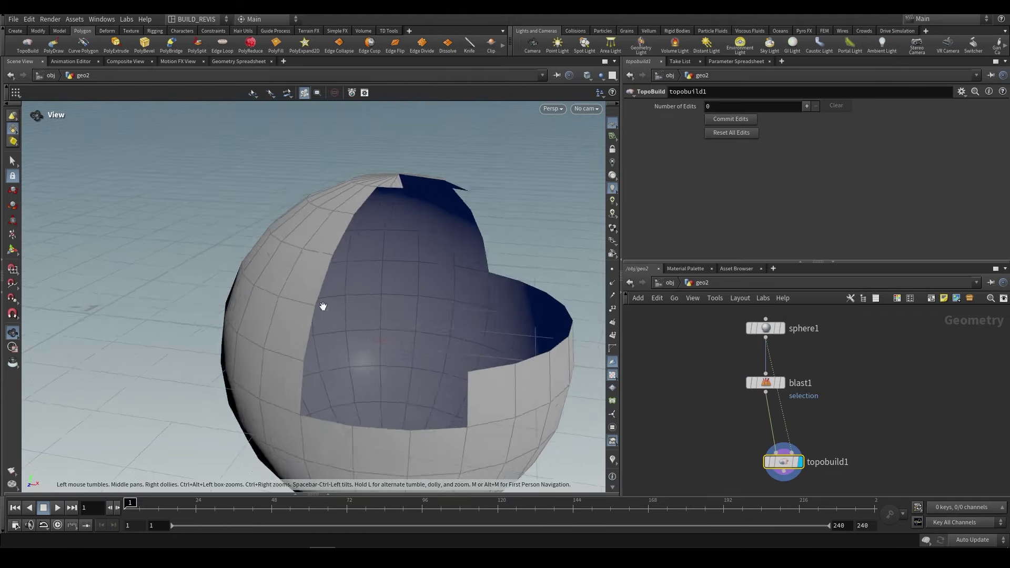
- Start rebuilding the sphere's missing surface by adding a TopoBuild point inside the opening, next to its jagged edge
{"action": "left_click", "coordinate": [392, 261]}
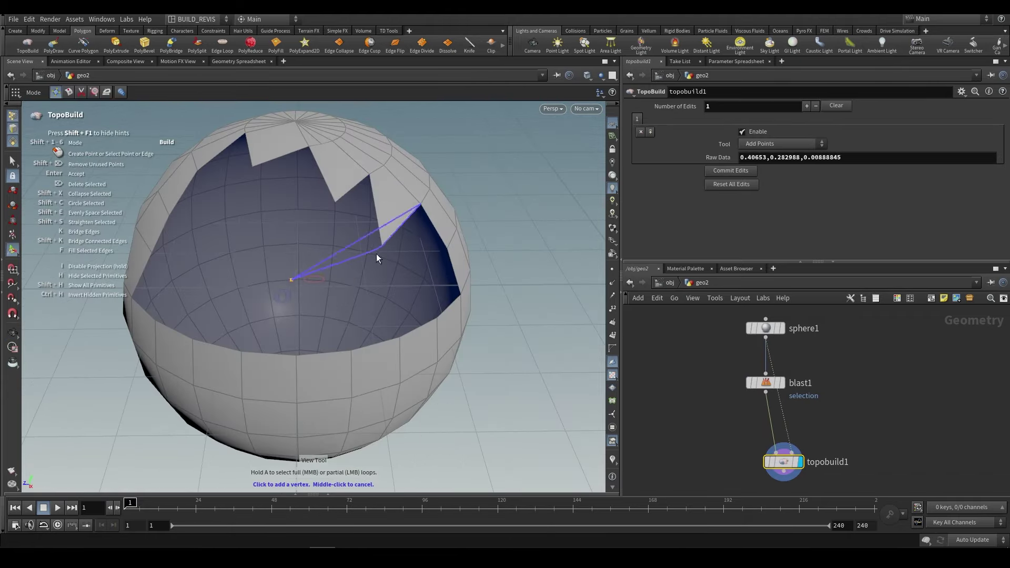
{"action": "left_click_drag", "start_coordinate": [377, 258], "coordinate": [451, 191]}
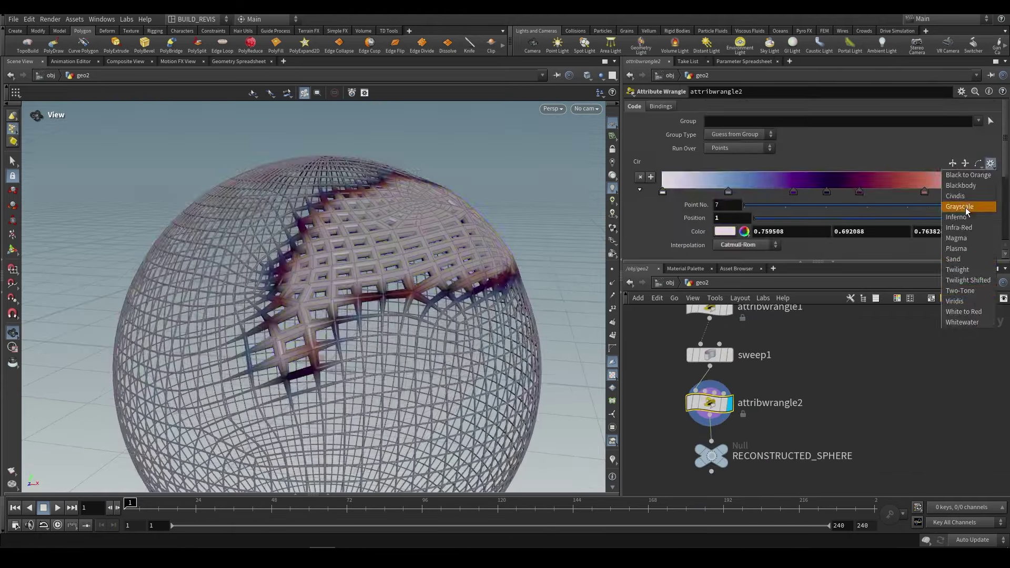
- Apply the Inferno preset to the colour ramp of attribwrangle2
{"action": "left_click", "coordinate": [965, 218]}
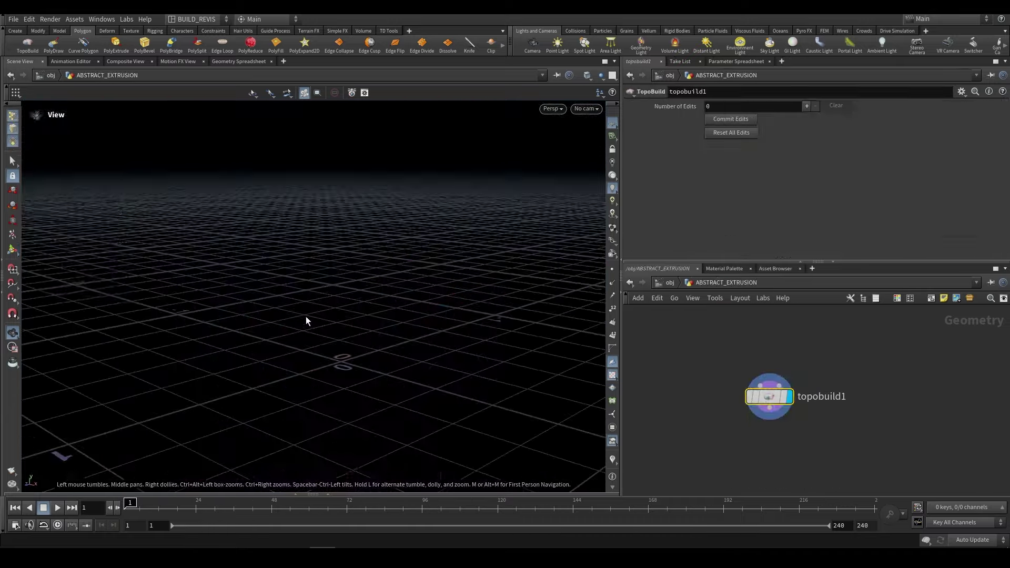
- Draw a connected strip of quads freehand above the grid with topobuild1 in Build mode
{"action": "key", "text": "Return"}
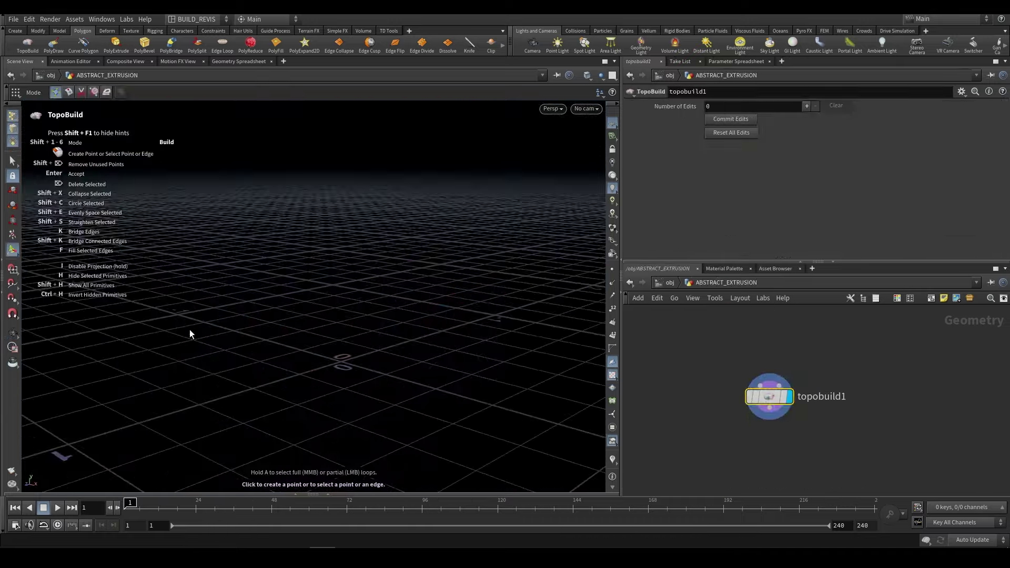
{"action": "left_click", "coordinate": [191, 297]}
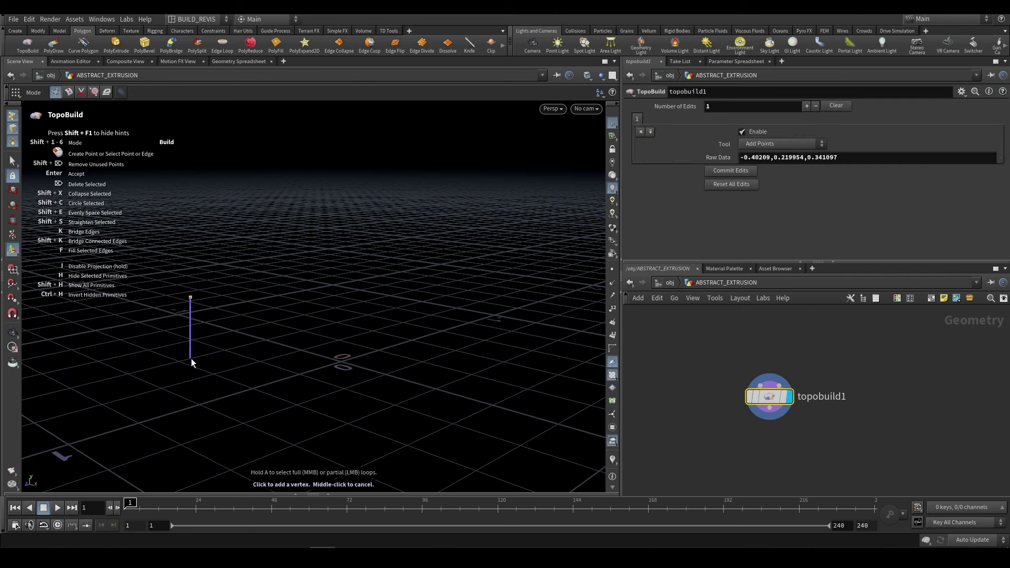
{"action": "left_click", "coordinate": [284, 314]}
{"action": "left_click", "coordinate": [344, 346]}
{"action": "left_click", "coordinate": [405, 345]}
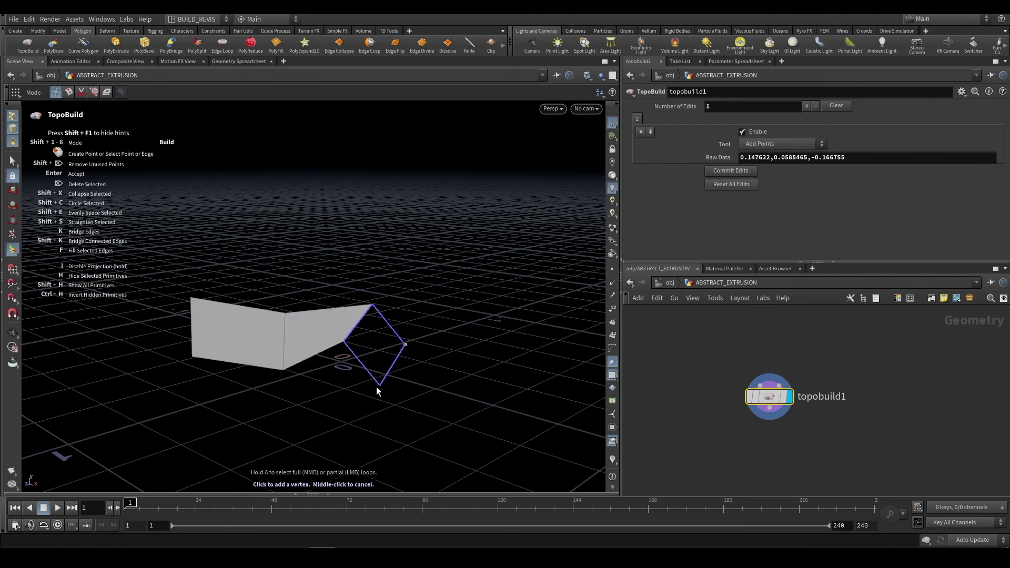
{"action": "left_click", "coordinate": [347, 387]}
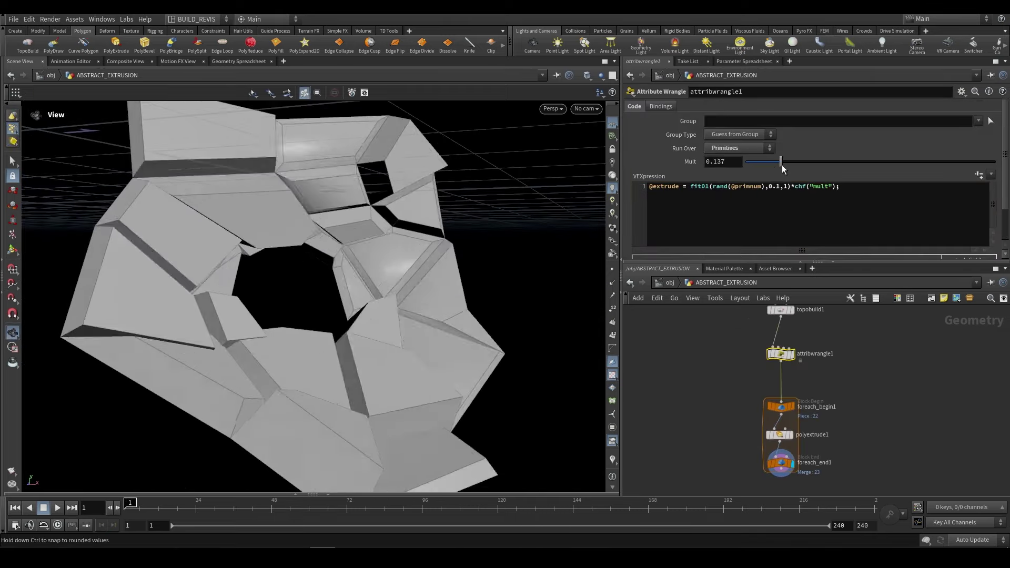
{"action": "key", "text": "Tab"}
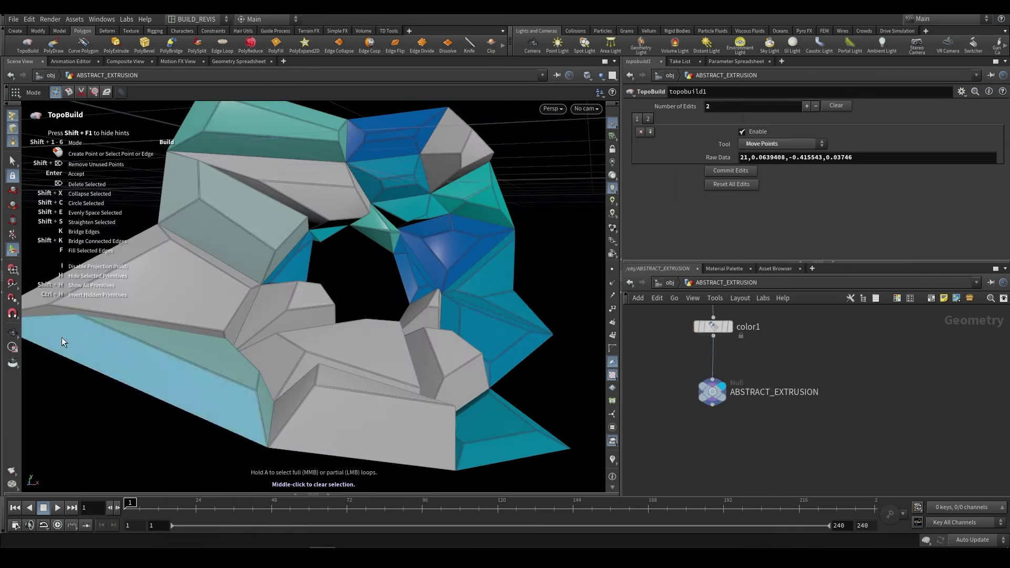
- Display topobuild1's flat base mesh, and display color1's output to compare it with the coloured extrusion
{"action": "middle_click_drag", "start_coordinate": [812, 400], "coordinate": [800, 415]}
{"action": "scroll", "coordinate": [769, 415], "scroll_direction": "up", "scroll_amount": 3}
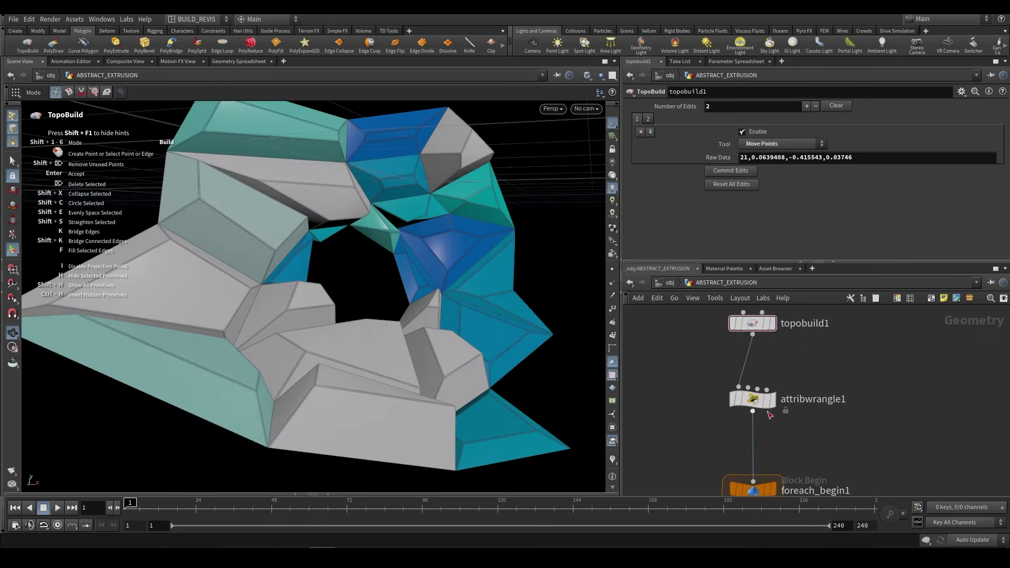
{"action": "left_click", "coordinate": [774, 324]}
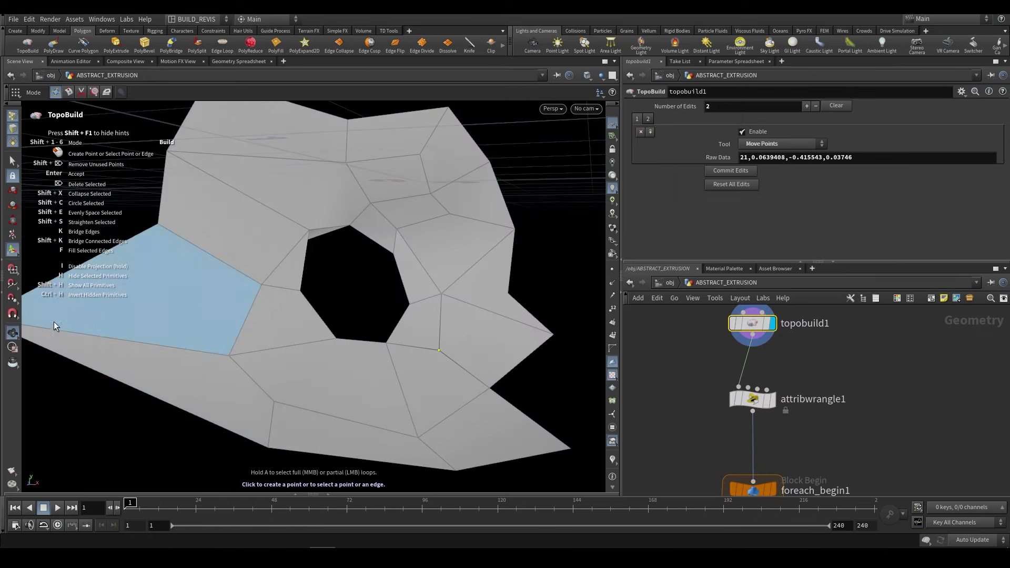
{"action": "middle_click_drag", "start_coordinate": [834, 487], "coordinate": [805, 310]}
{"action": "left_click", "coordinate": [757, 424]}
{"action": "middle_click_drag", "start_coordinate": [747, 477], "coordinate": [733, 404]}
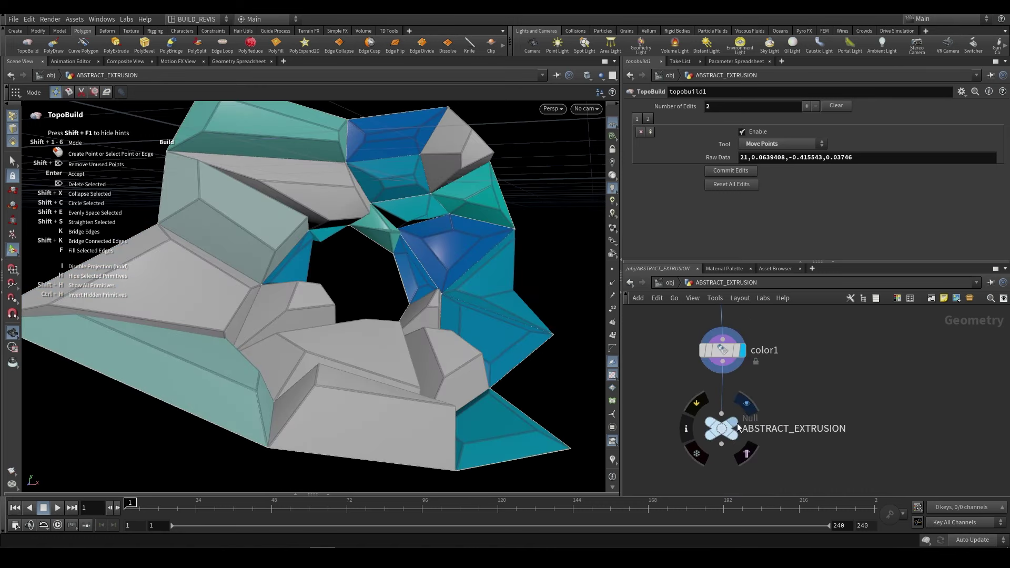
- Display the output of the ABSTRACT_EXTRUSION null at the end of the network and return to the object level
{"action": "left_click", "coordinate": [735, 423]}
{"action": "left_click", "coordinate": [724, 430]}
{"action": "middle_click_drag", "start_coordinate": [725, 326], "coordinate": [727, 330]}
{"action": "left_click_drag", "start_coordinate": [725, 354], "coordinate": [721, 355]}
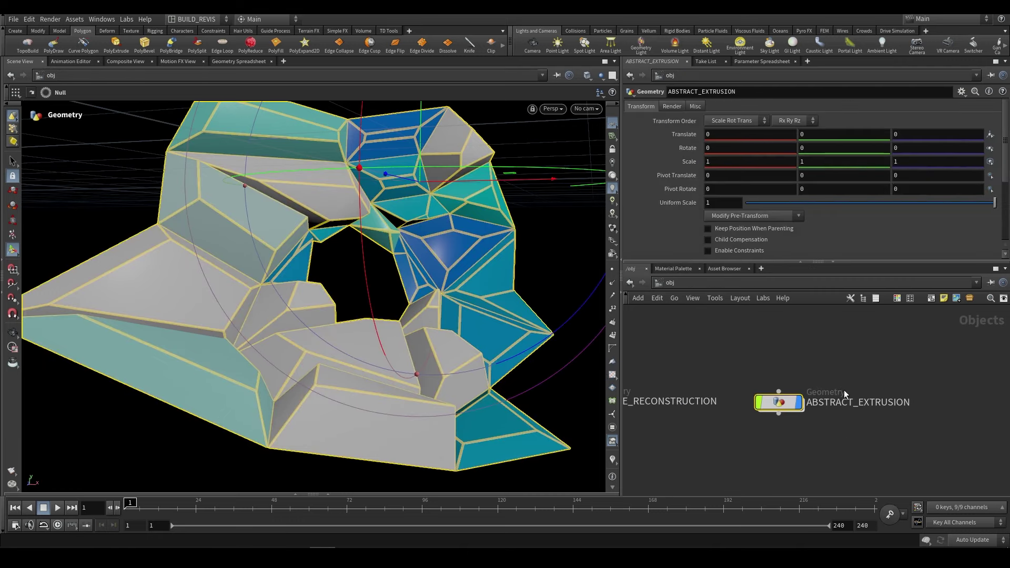